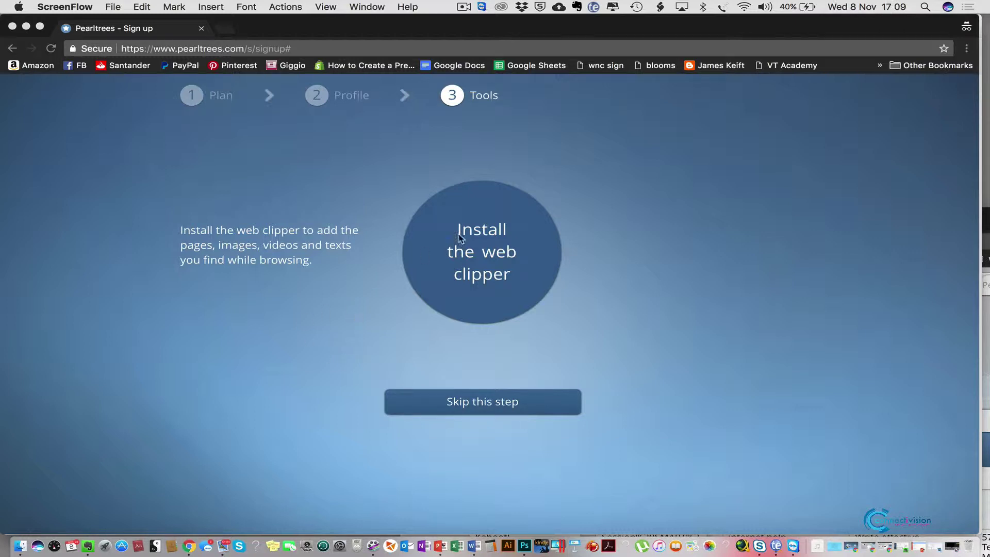
# - Install the Pearltrees web clipper extension in Chrome
pyautogui.click(491, 248)
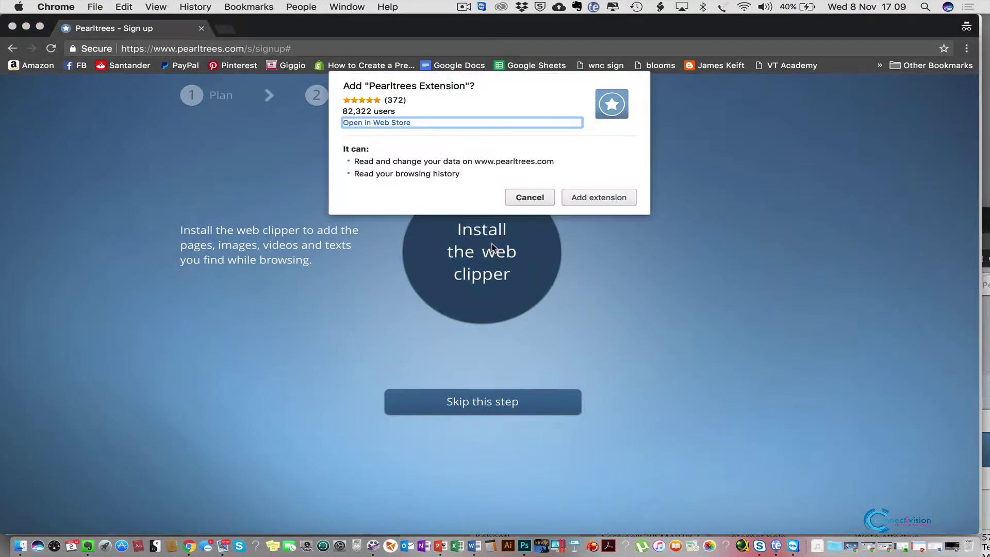
pyautogui.click(593, 199)
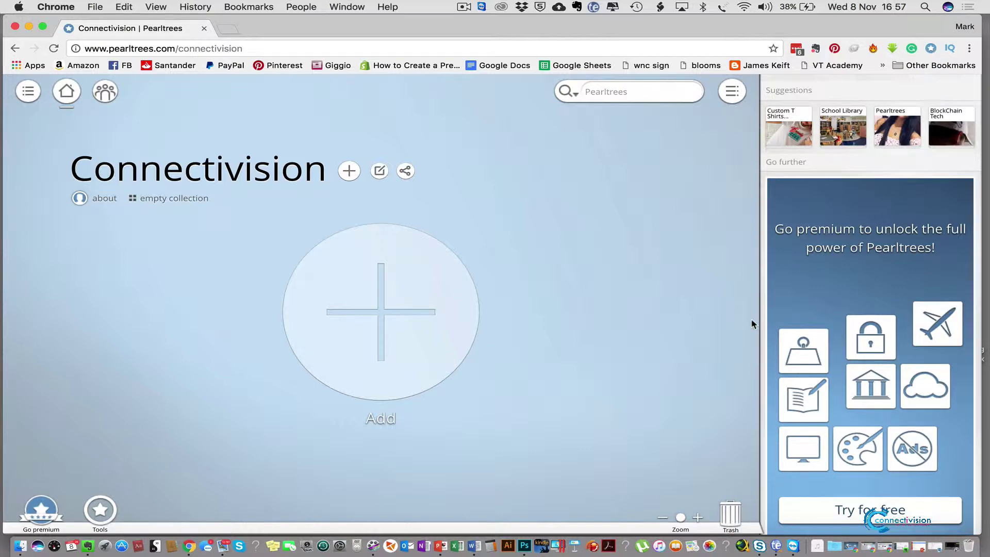
# - Start a collection 'Teacher Tech Tips' with the description 'Technology-enhanced learning tools'
pyautogui.click(399, 313)
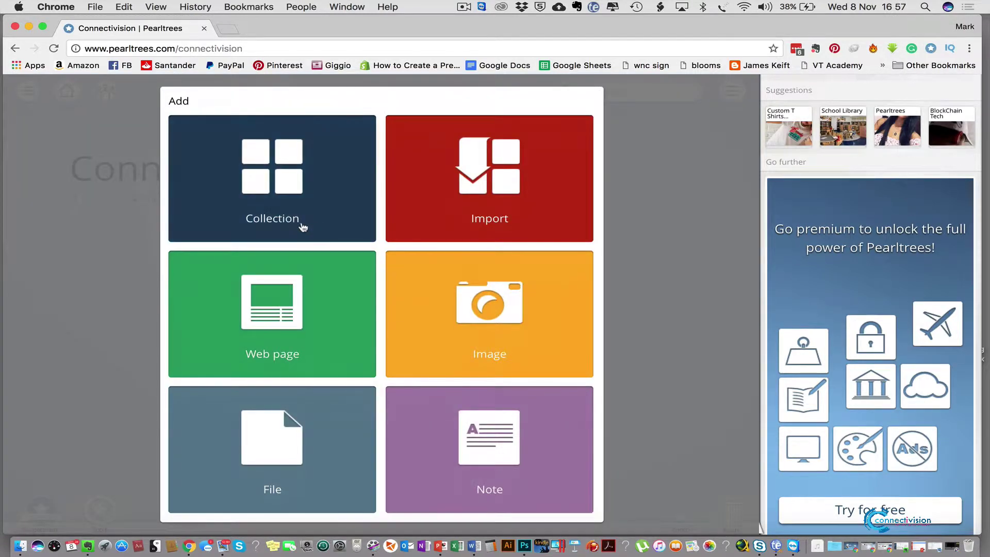
pyautogui.click(277, 190)
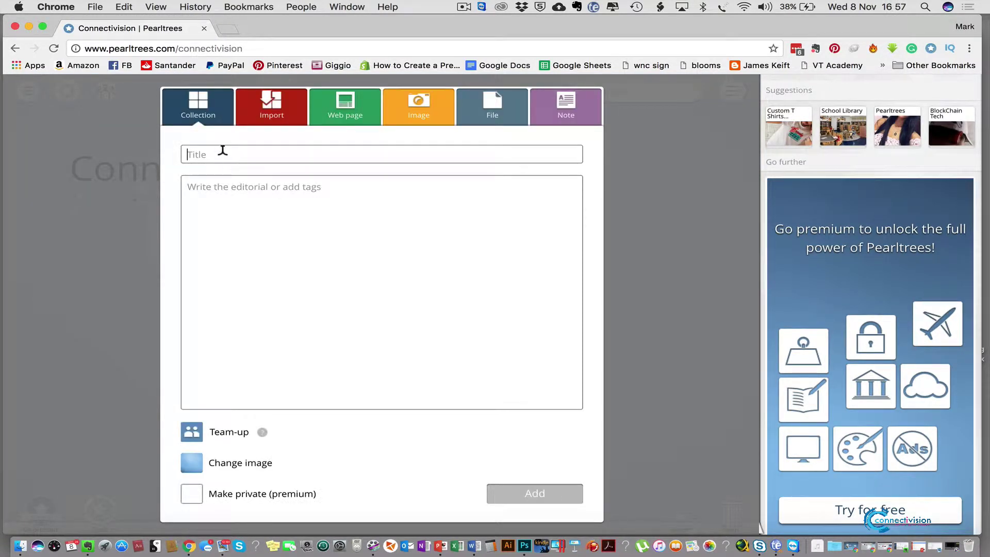
pyautogui.write('Teacher')
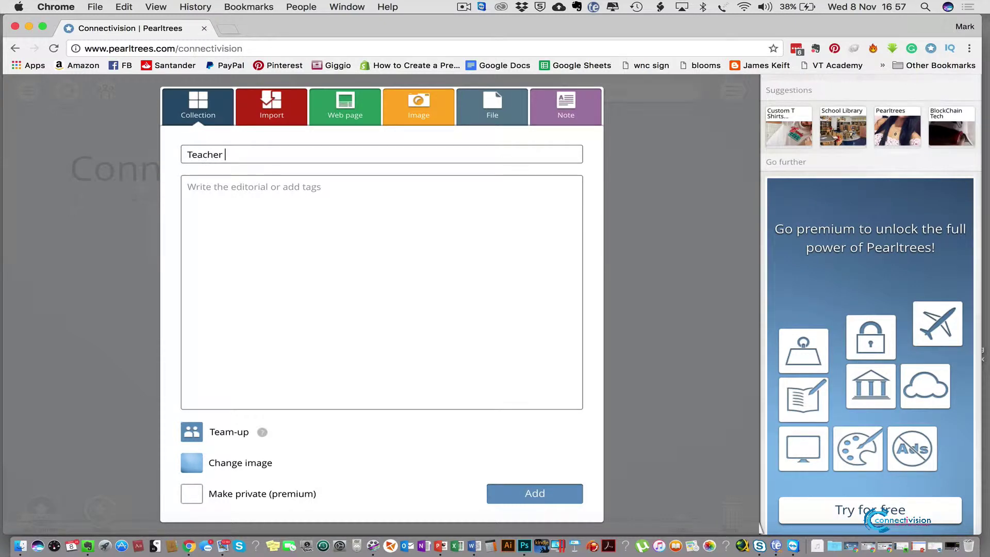
pyautogui.write(' Tech Tips')
pyautogui.click(218, 189)
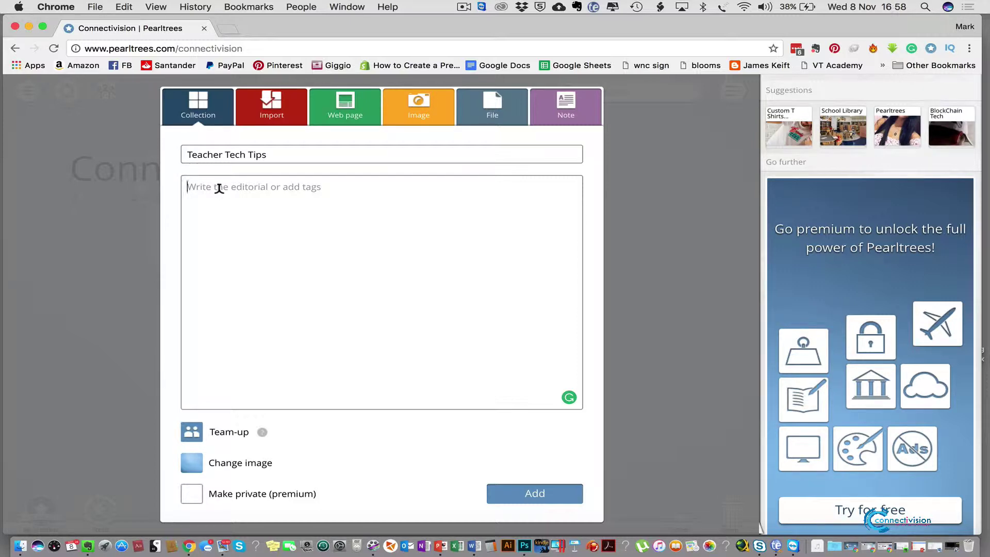
pyautogui.write('Technology')
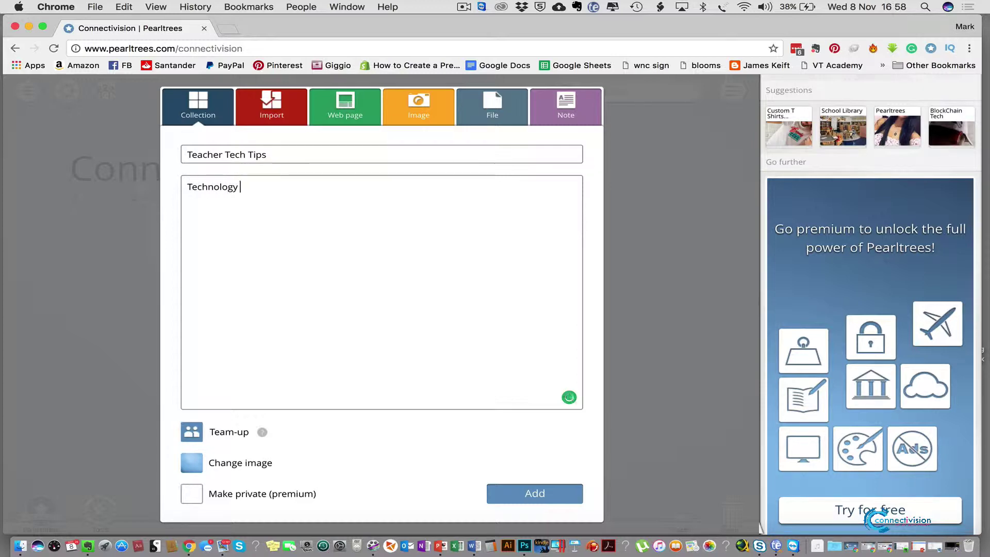
pyautogui.write(' enhanced l')
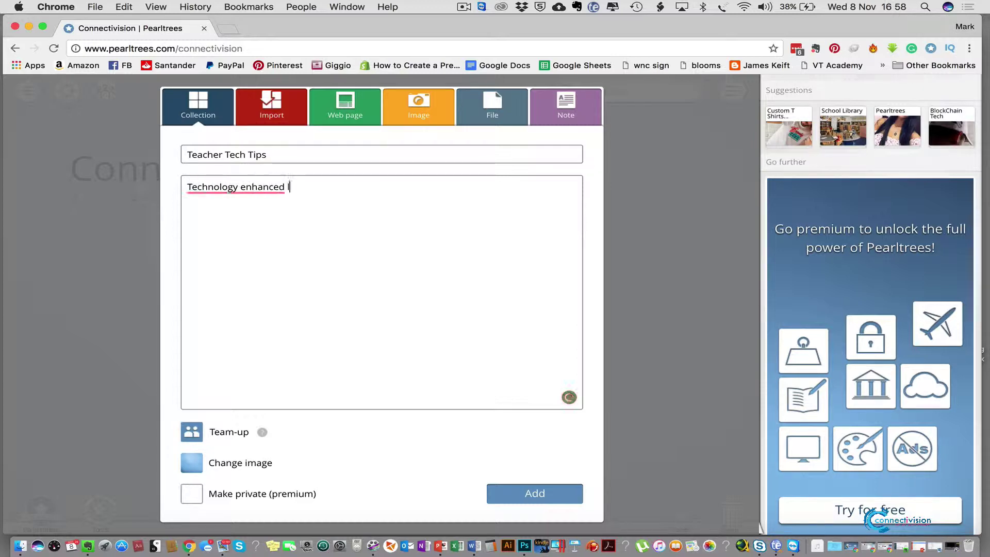
pyautogui.write('earning tools')
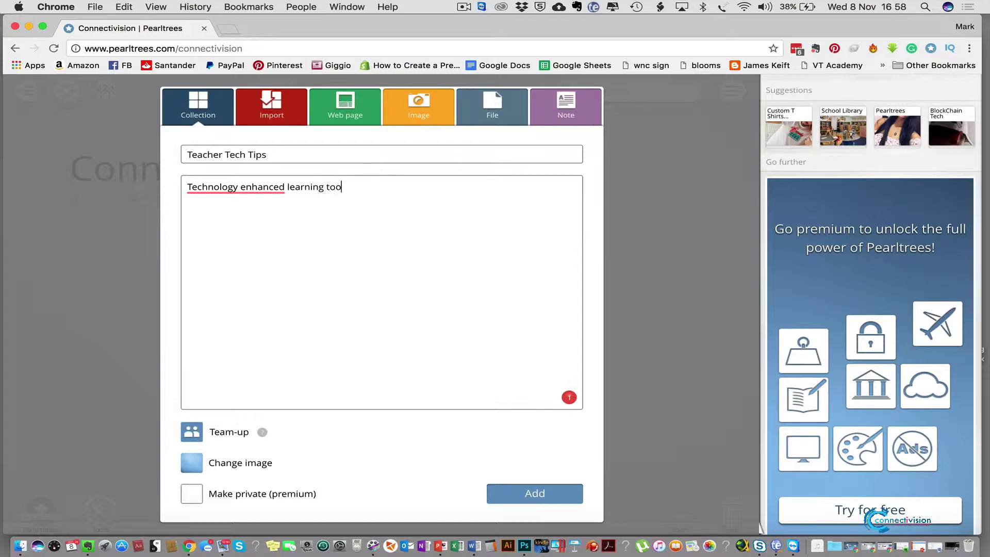
pyautogui.moveTo(204, 184)
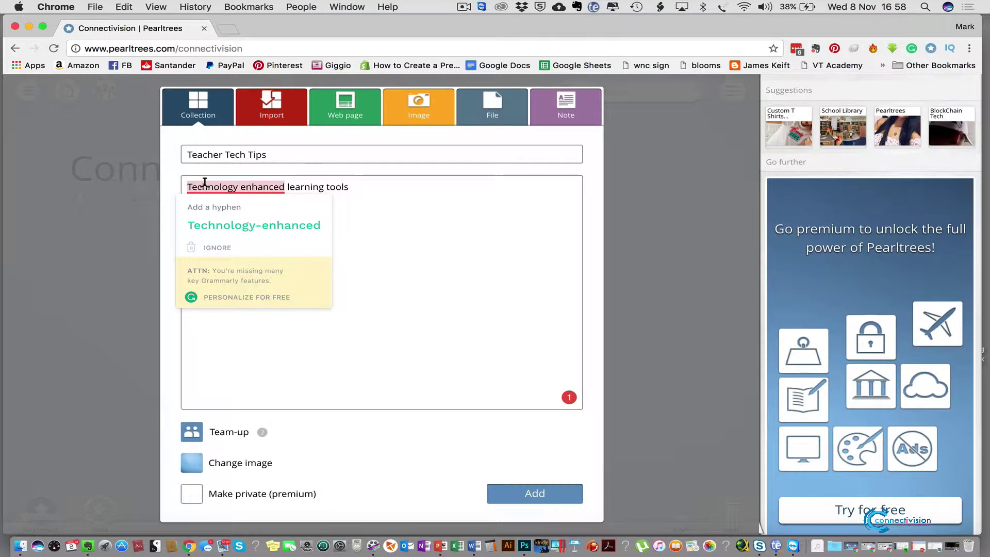
pyautogui.click(246, 223)
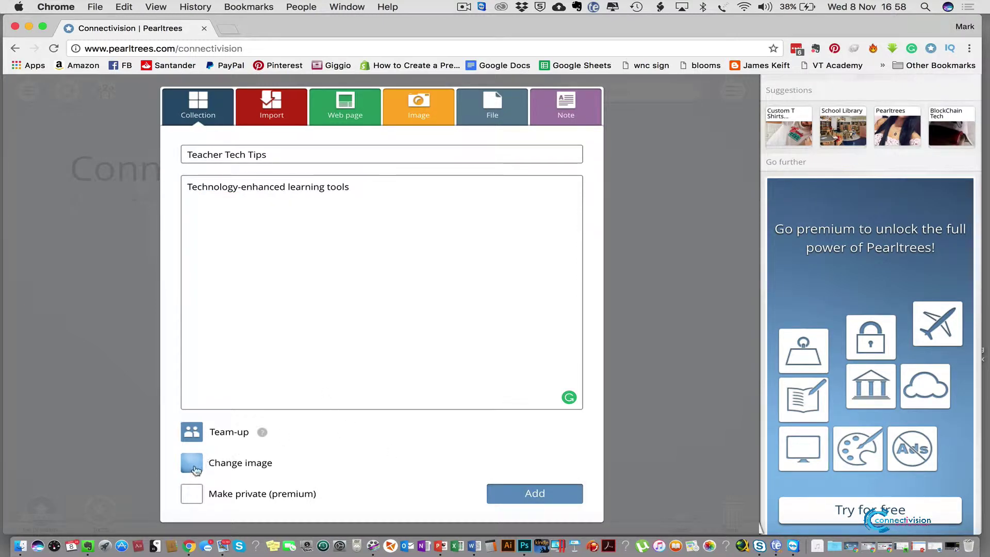
# - Set a picture from a web search for 'technology' as the cover and add the collection
pyautogui.click(194, 466)
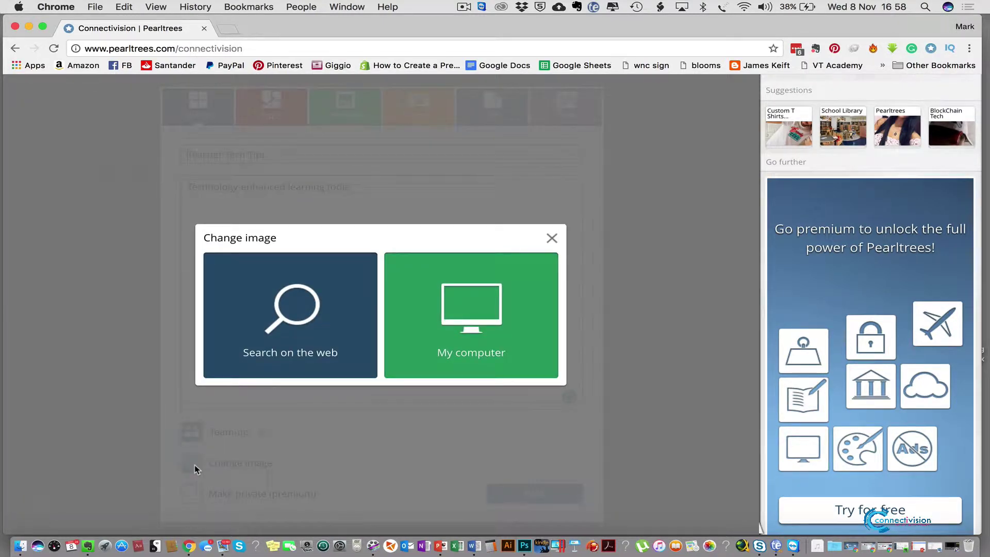
pyautogui.click(286, 315)
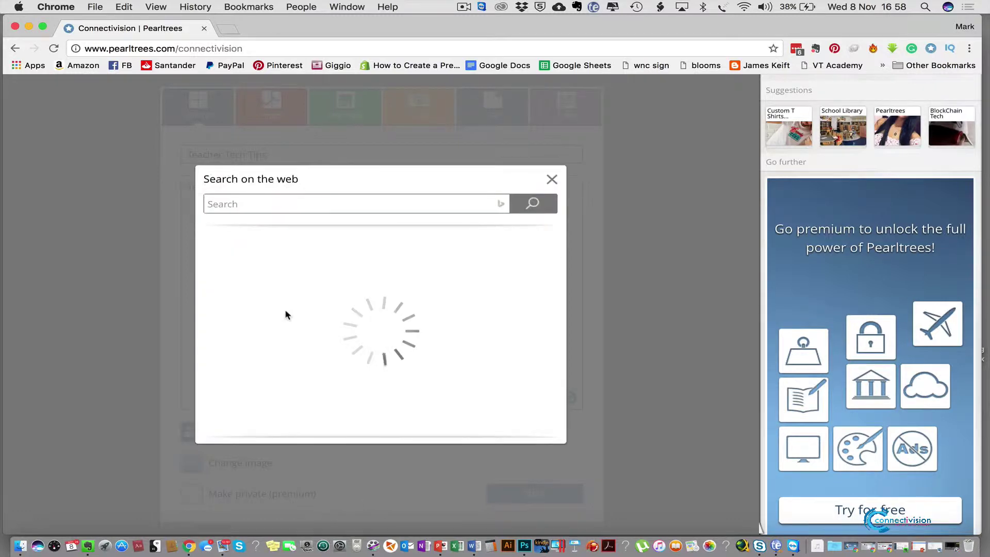
pyautogui.click(265, 203)
pyautogui.write('technology')
pyautogui.press('Return')
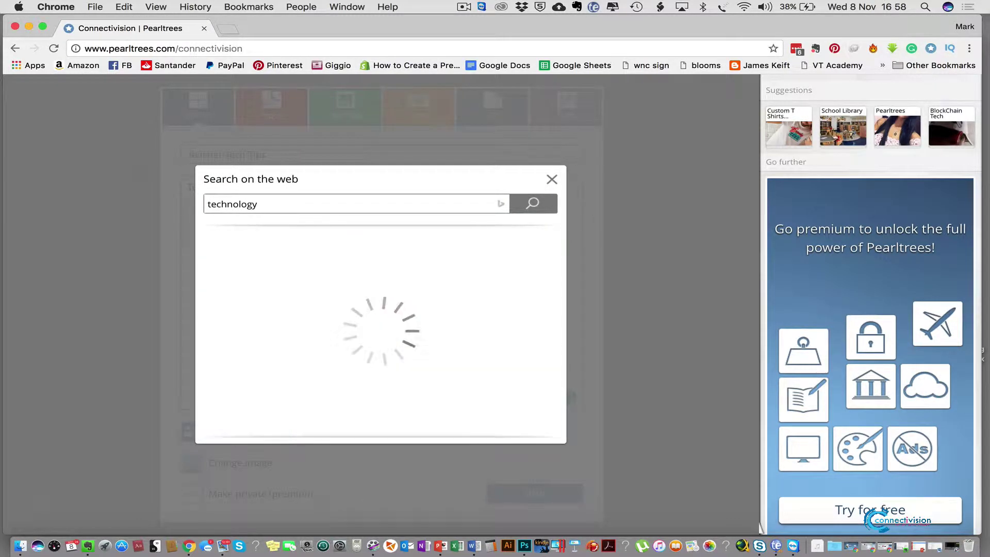
pyautogui.scroll(-5, 432, 285)
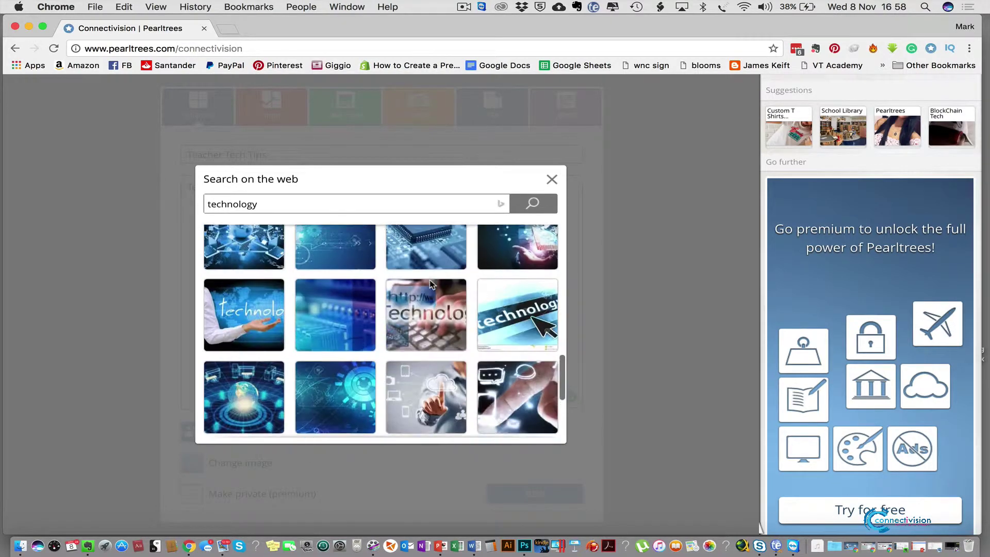
pyautogui.click(430, 288)
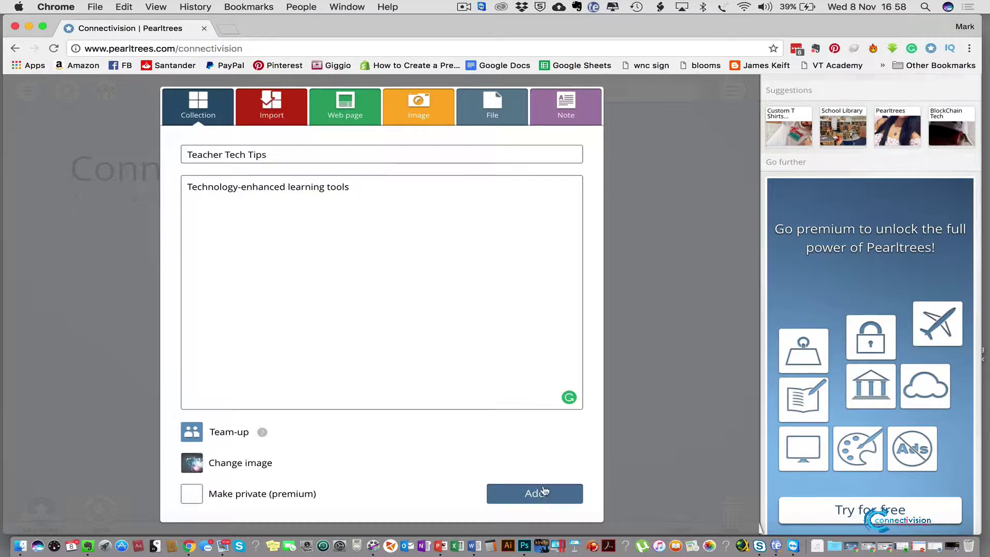
pyautogui.click(548, 492)
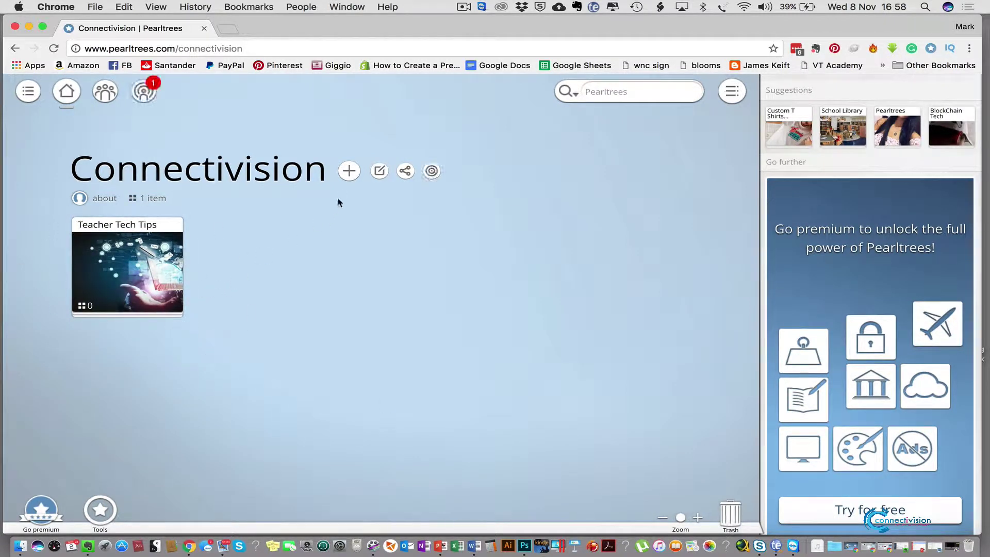
# - Start a collection 'Starter Activities' described as 'Quick starters for active learning'
pyautogui.click(348, 170)
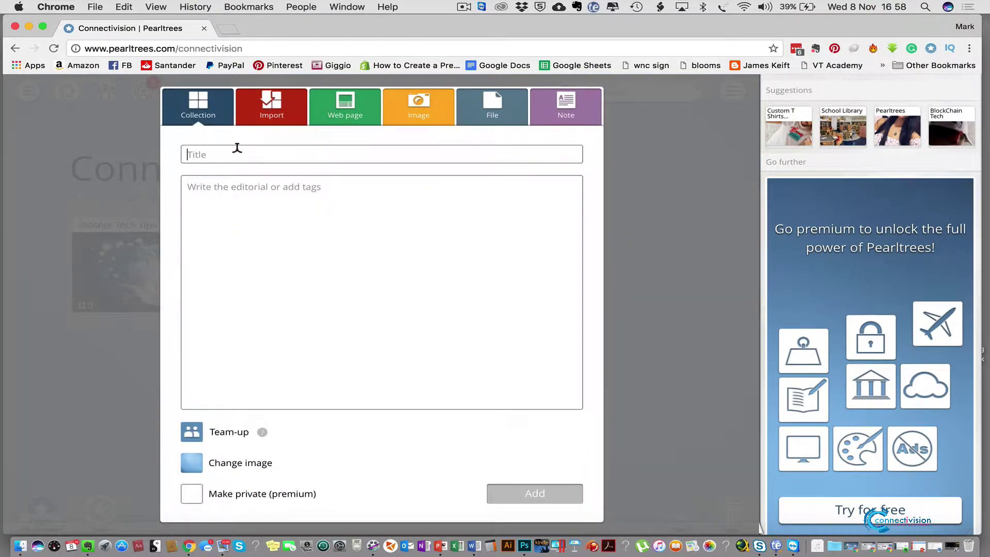
pyautogui.write('Starter Activities')
pyautogui.click(251, 191)
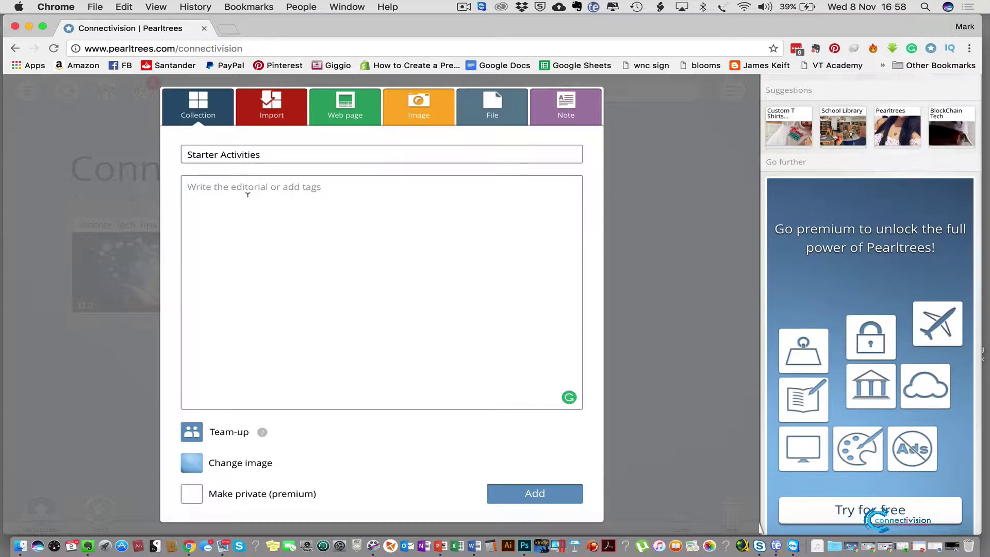
pyautogui.write('Quick starte')
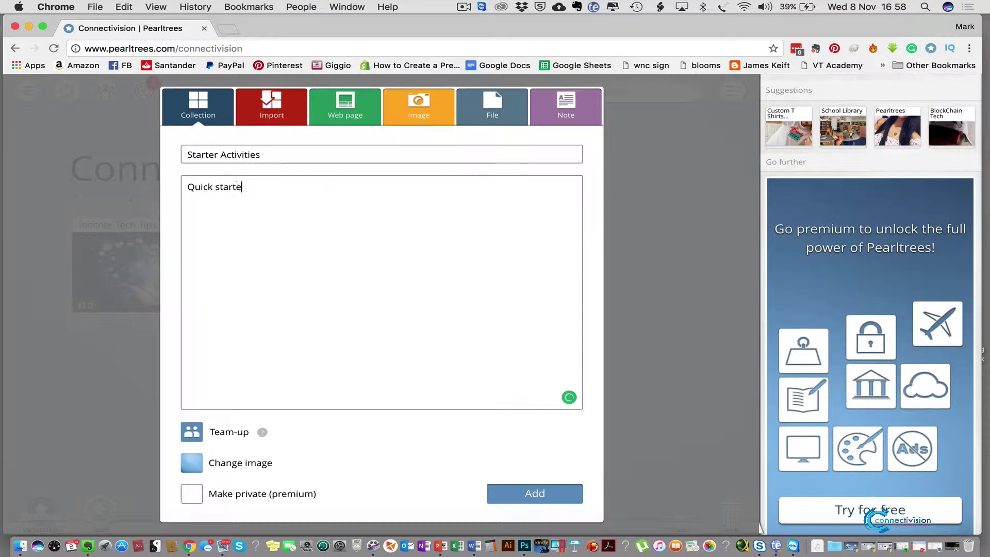
pyautogui.write('rs for active learning')
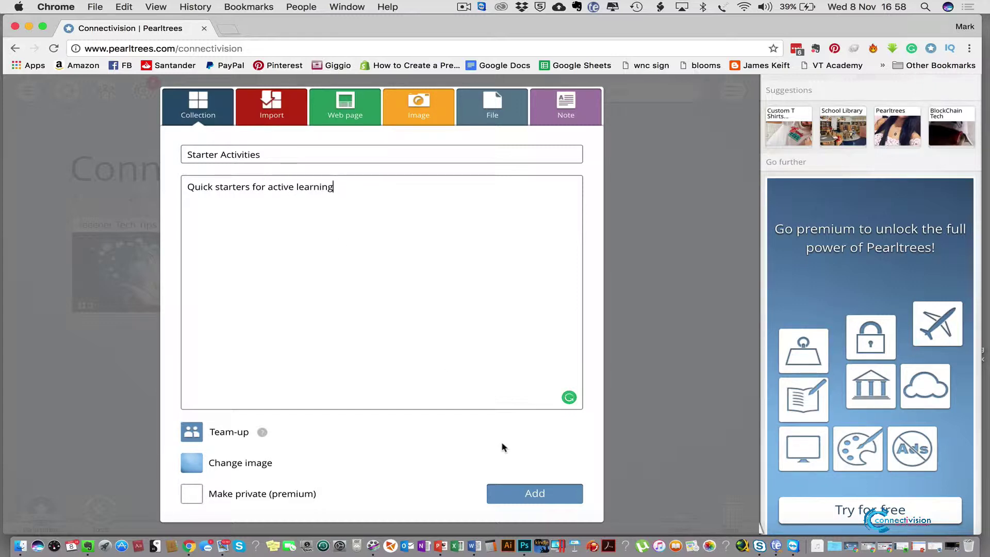
# - Give Starter Activities a clock picture from the web as its cover and add it
pyautogui.click(203, 459)
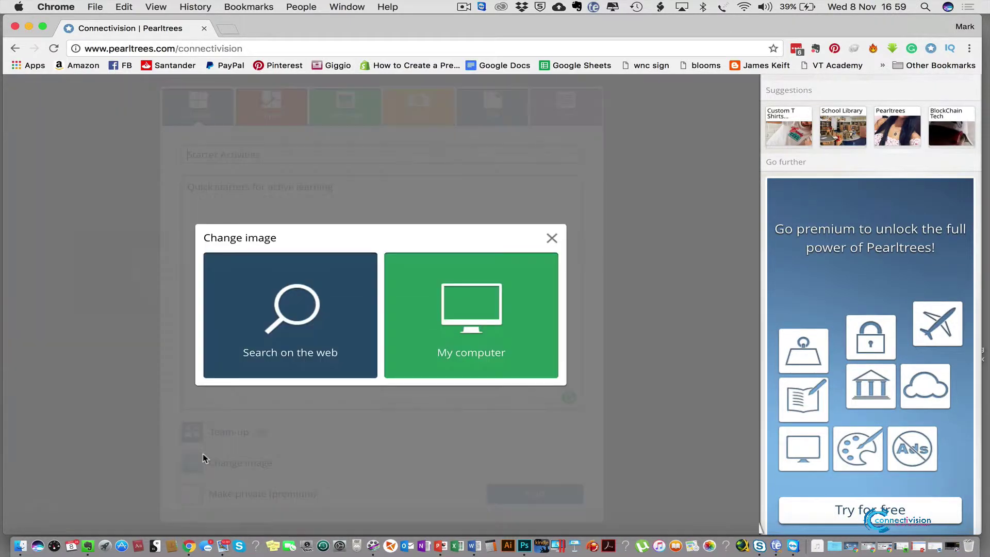
pyautogui.click(292, 318)
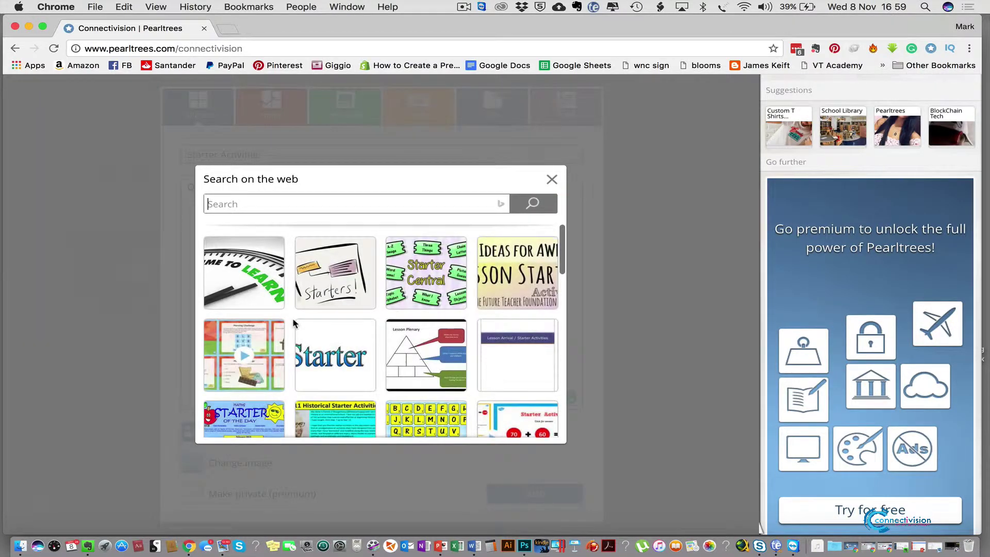
pyautogui.click(250, 276)
pyautogui.click(553, 493)
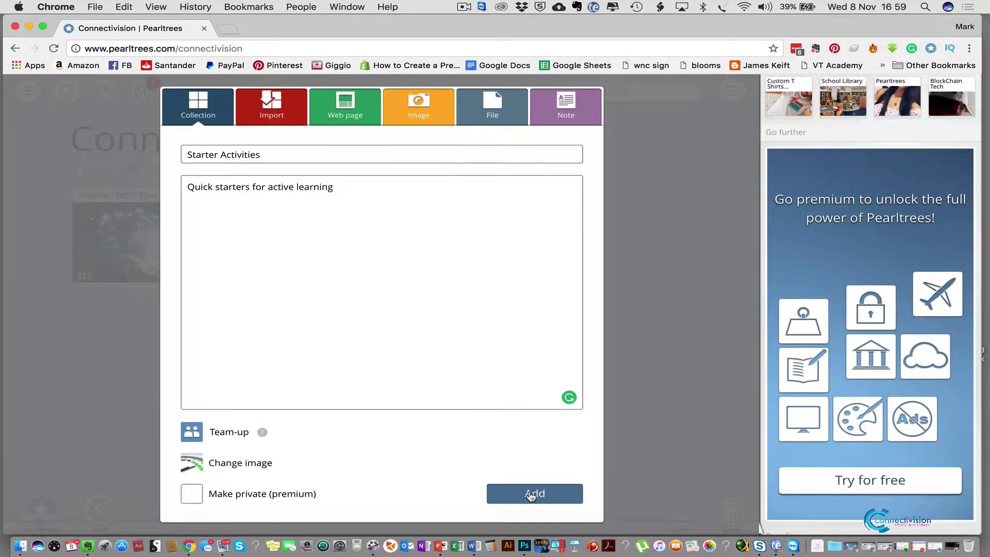
pyautogui.click(531, 494)
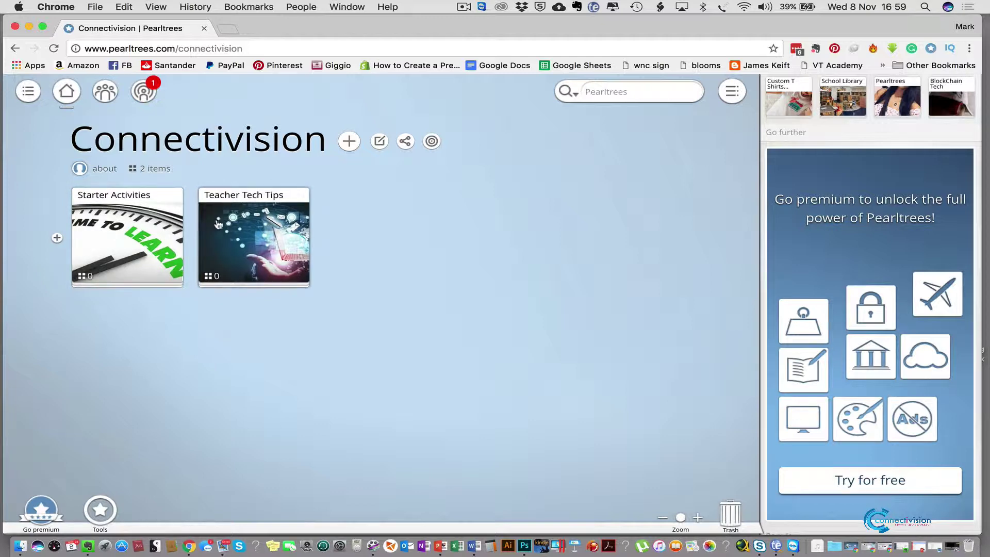
# - Drag Teacher Tech Tips in front of Starter Activities in the home collection
pyautogui.moveTo(281, 216); pyautogui.dragTo(72, 205)
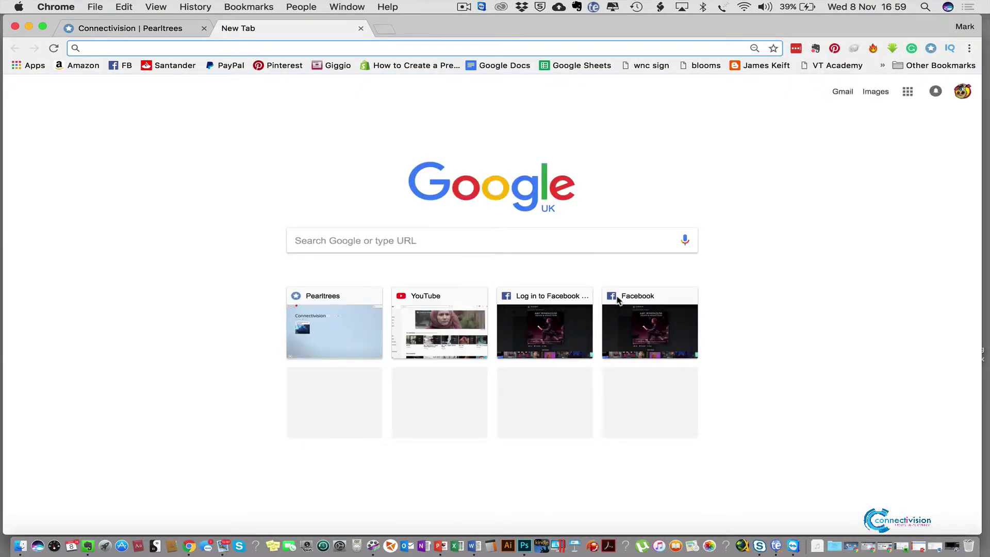
# - Search 'teacher technology tools' and open TeachThought's '57 Learning Technology Tools' article
pyautogui.write('teacher technology tools')
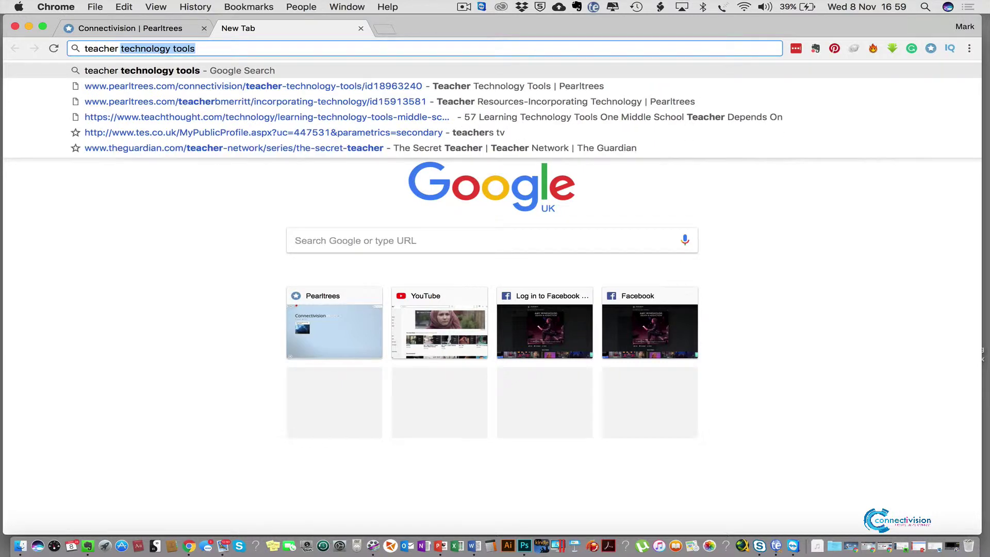
pyautogui.press('Return')
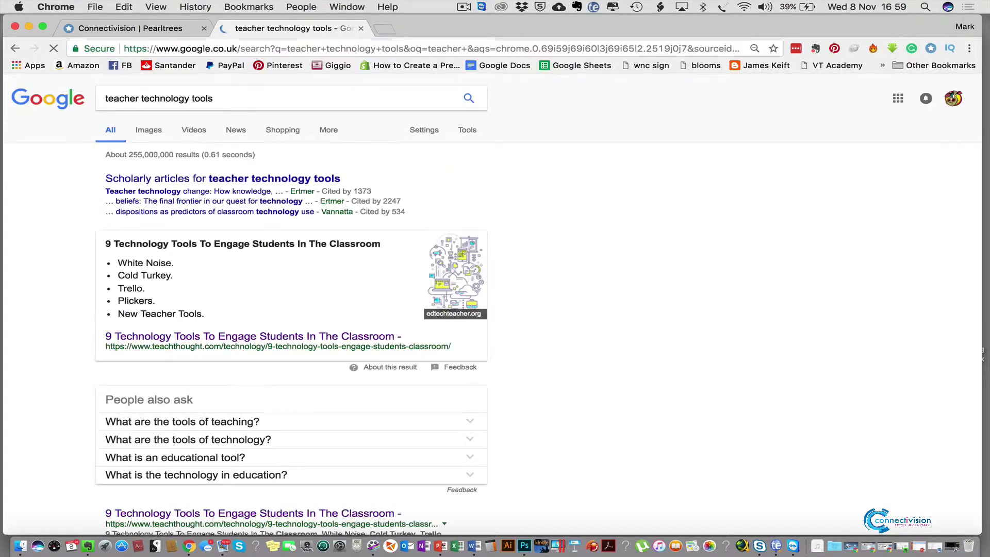
pyautogui.scroll(-6, 280, 224)
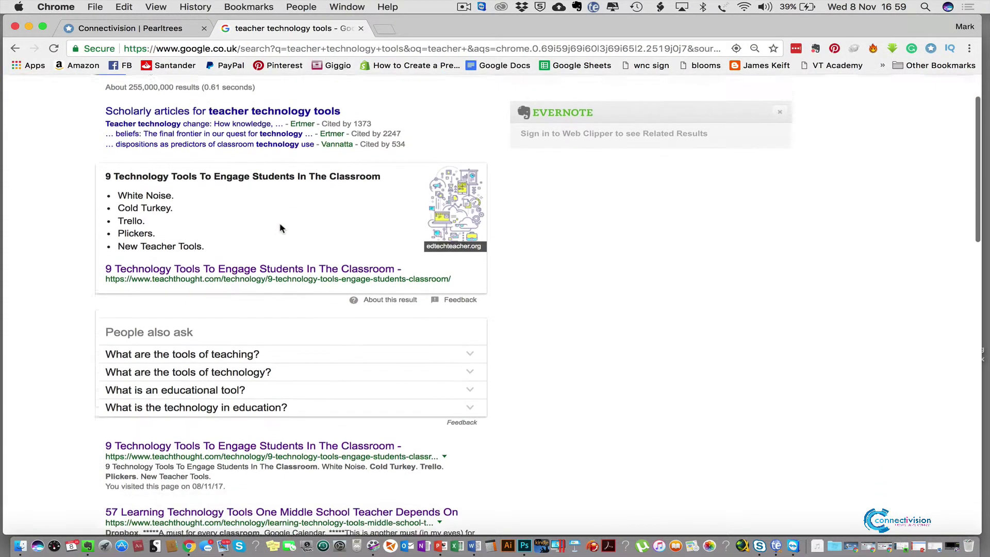
pyautogui.scroll(-1, 280, 227)
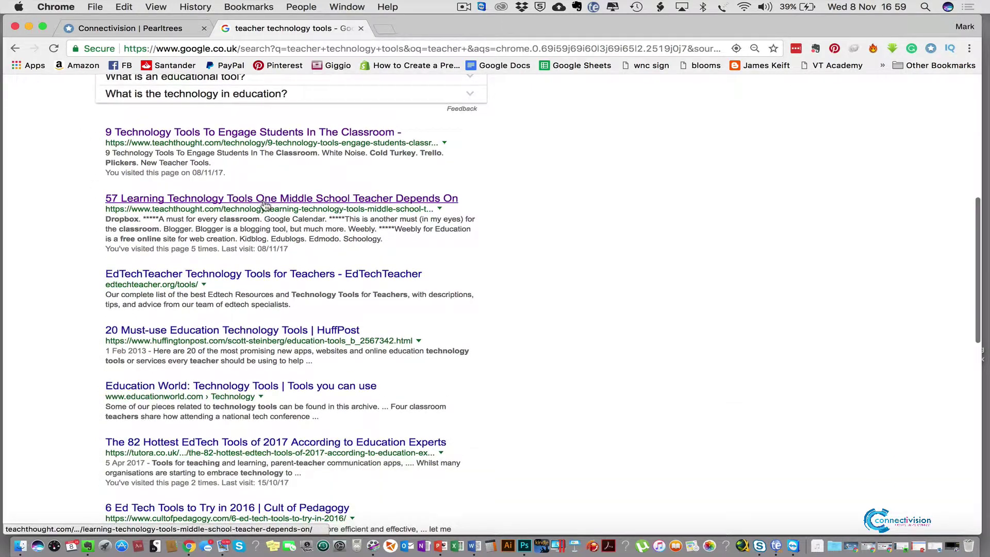
pyautogui.click(264, 204)
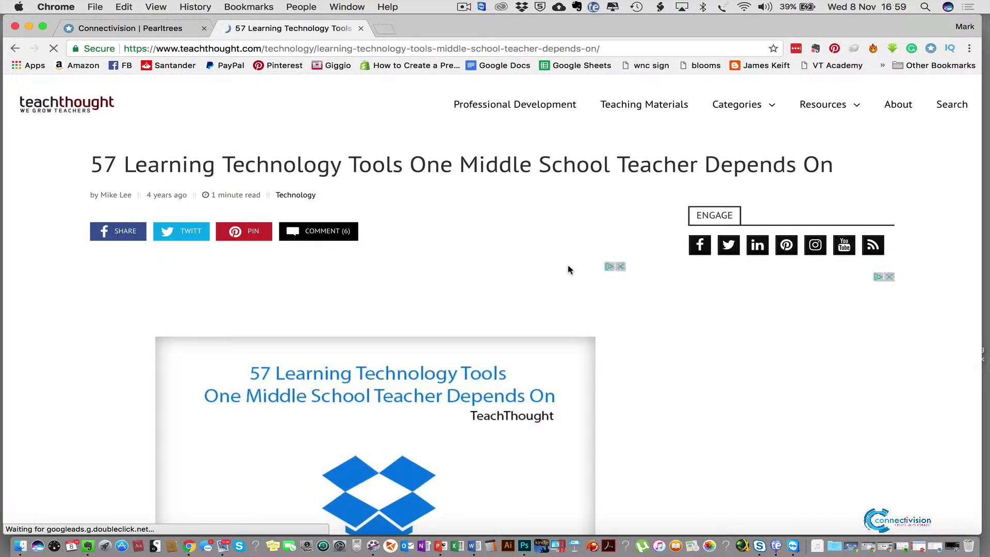
pyautogui.scroll(-1, 570, 270)
pyautogui.scroll(-15, 570, 270)
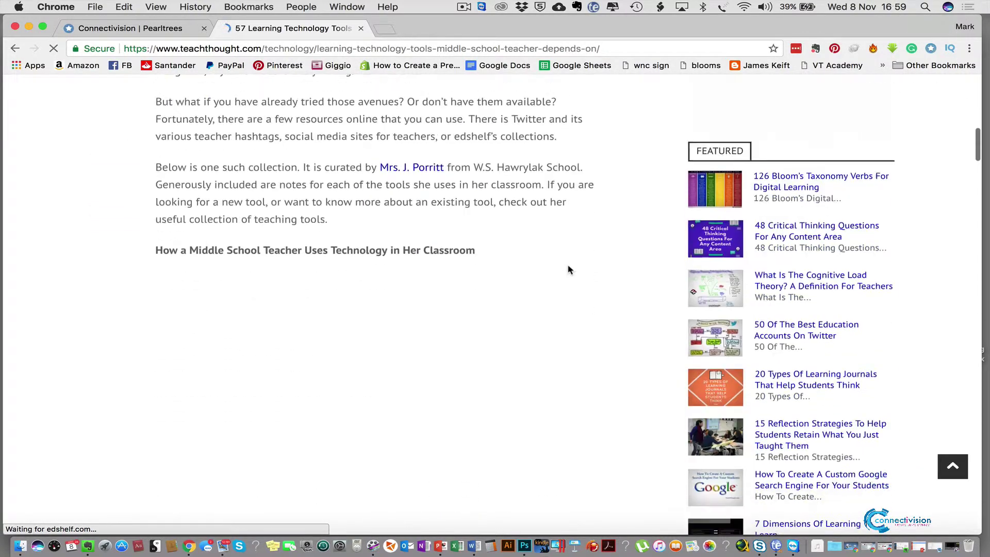
pyautogui.scroll(-5, 414, 236)
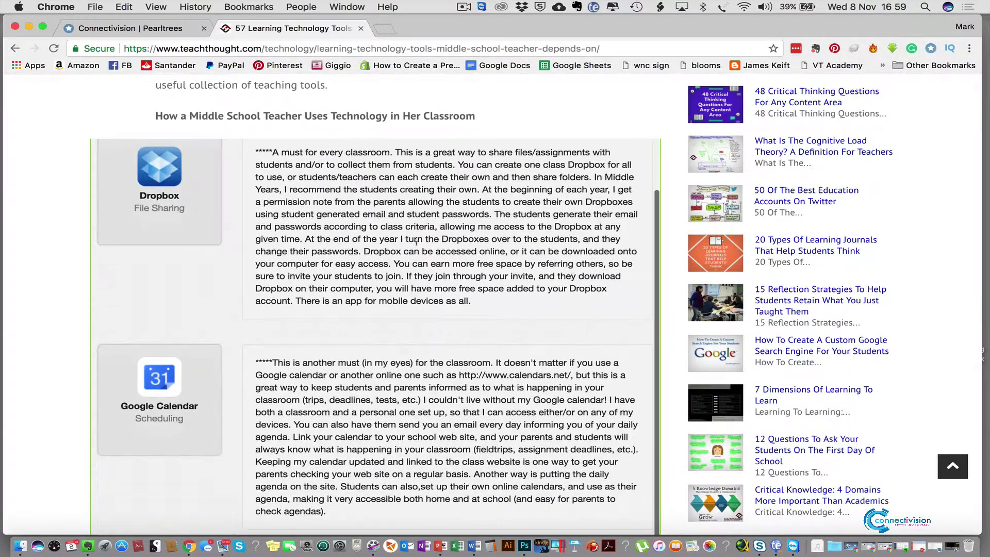
pyautogui.scroll(-18, 414, 236)
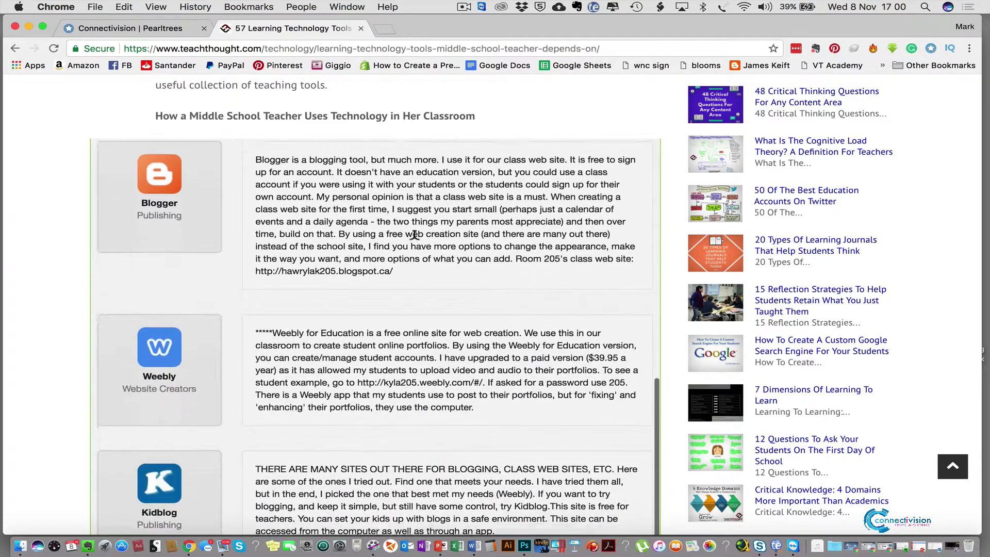
pyautogui.scroll(-15, 413, 236)
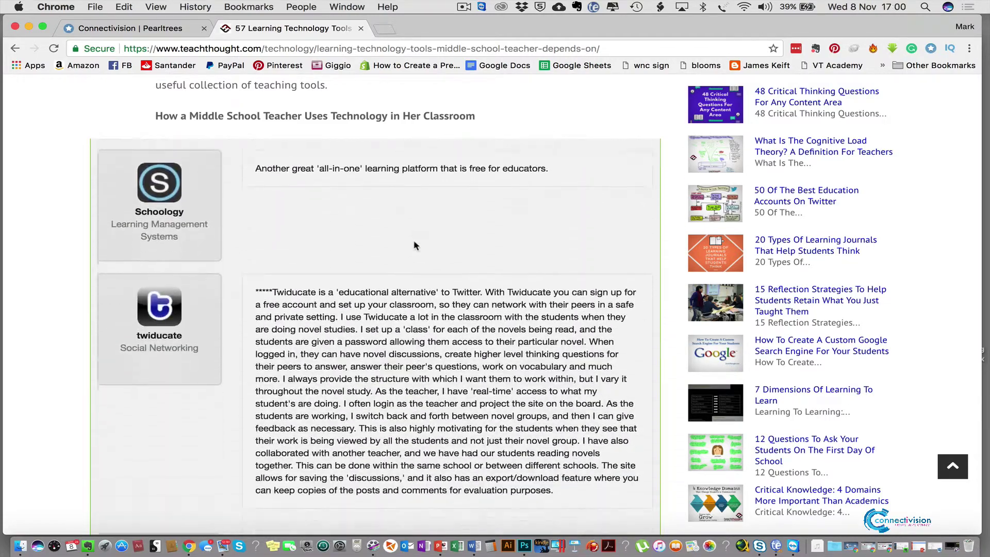
pyautogui.scroll(20, 413, 245)
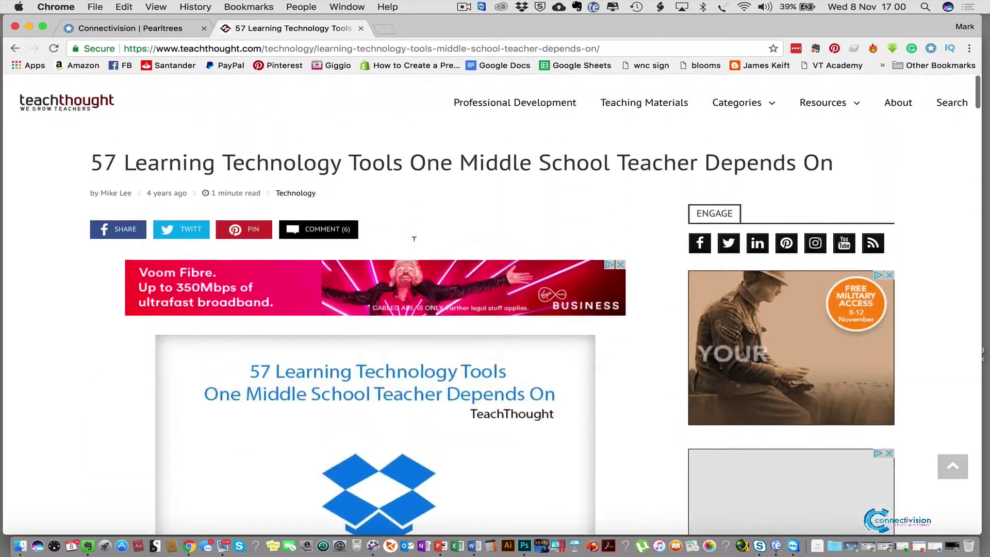
pyautogui.scroll(-5, 413, 234)
pyautogui.scroll(-3, 414, 237)
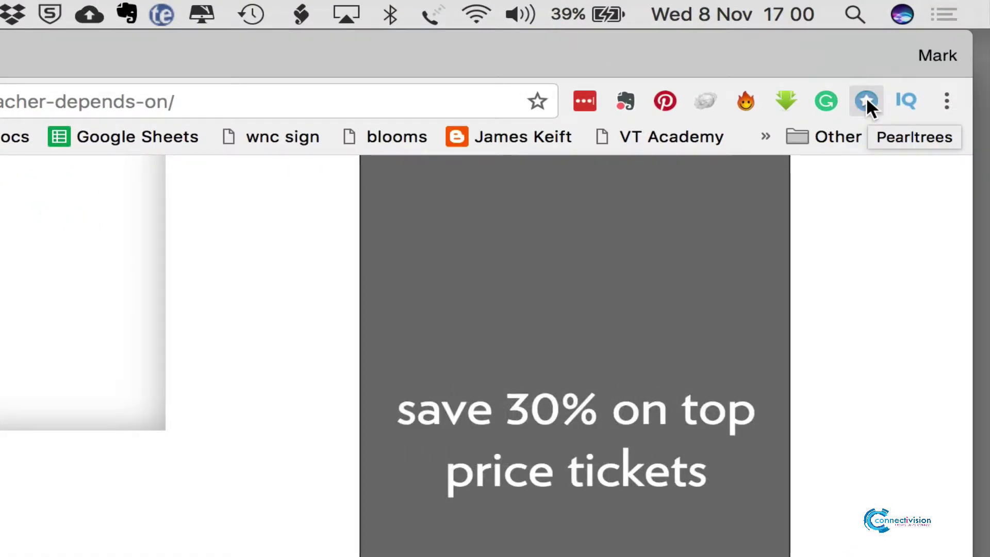
# - Clip the article into Teacher Tech Tips with the Pearltrees extension and check the collection
pyautogui.click(866, 98)
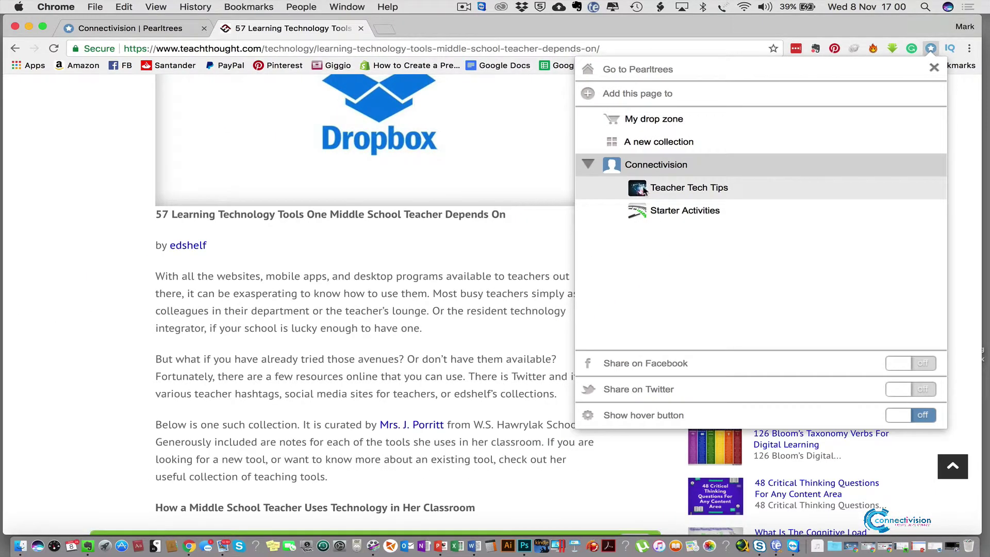
pyautogui.click(647, 193)
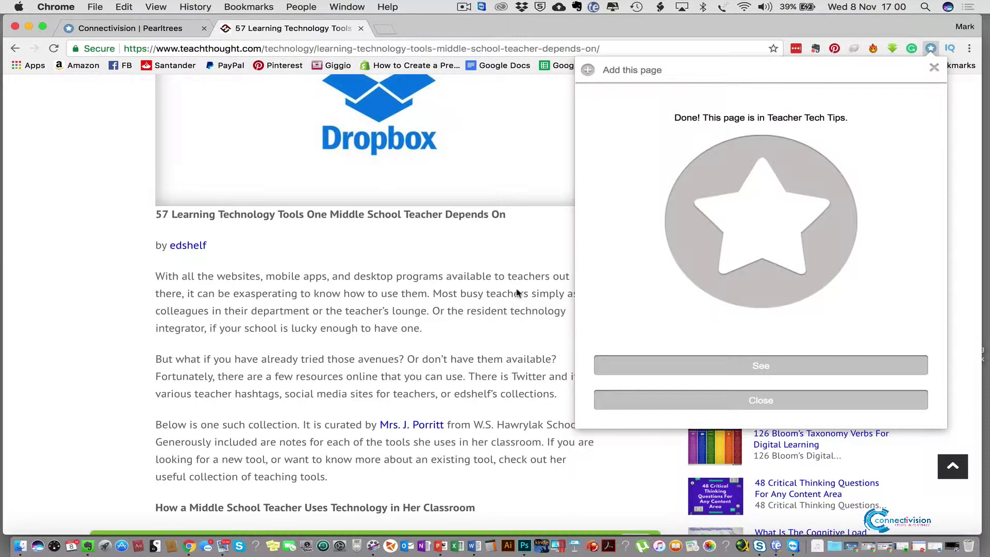
pyautogui.click(733, 366)
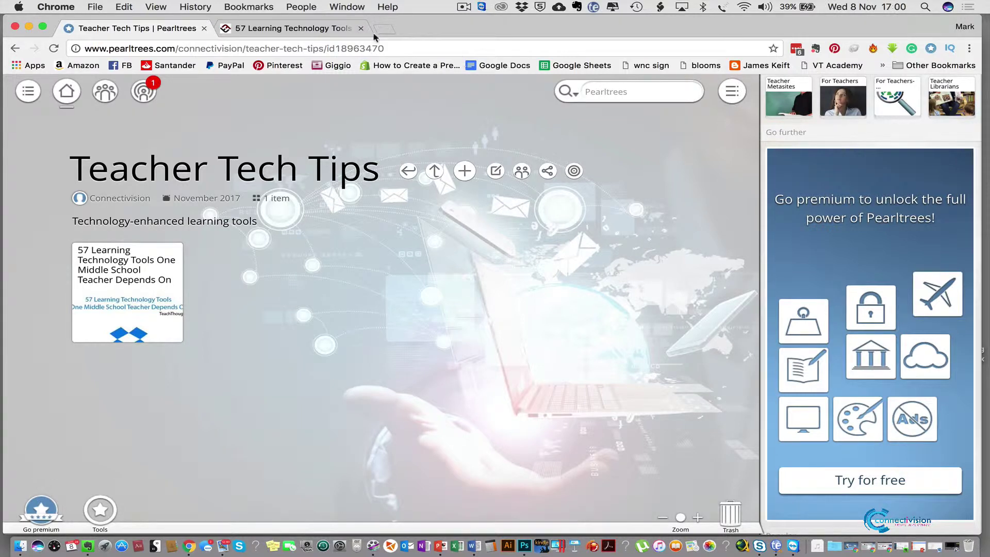
pyautogui.click(292, 29)
# - Go to YouTube and search for 'teacher tech tips'
pyautogui.click(282, 50)
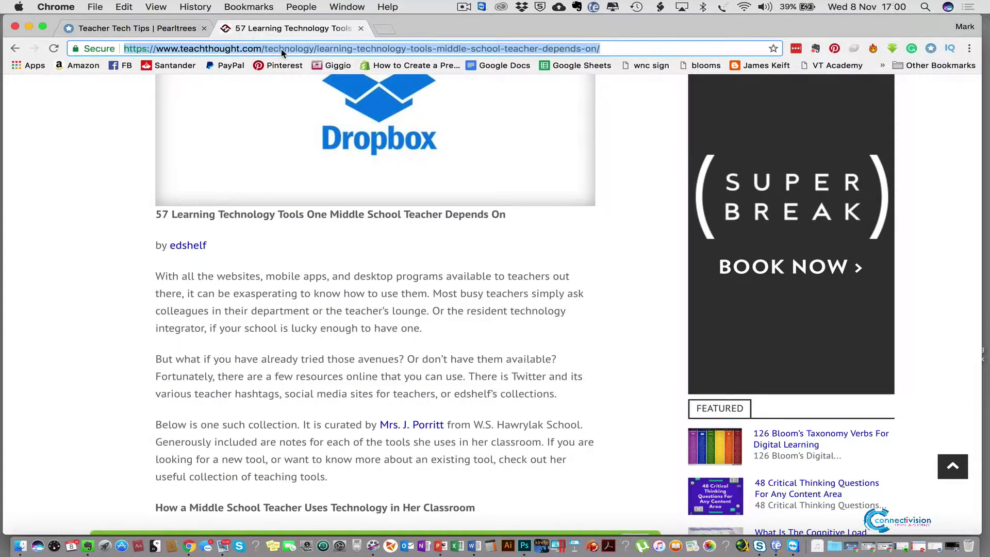
pyautogui.write('yout')
pyautogui.press('Return')
pyautogui.write('teache')
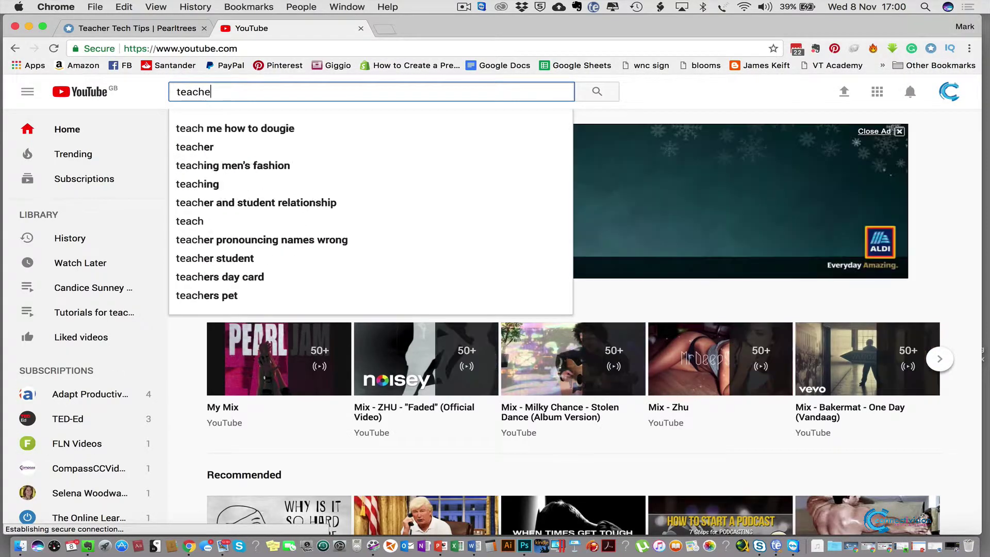
pyautogui.write('r tech tips')
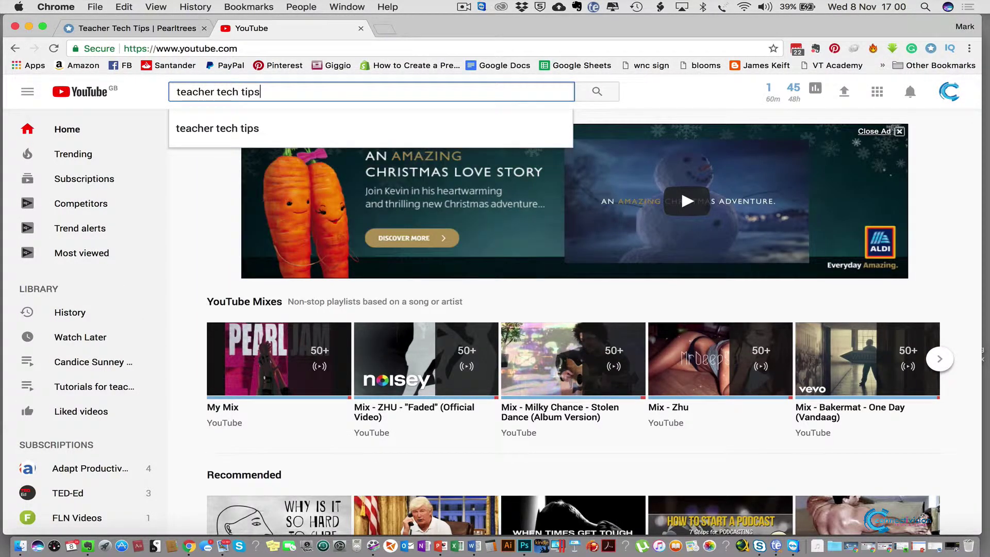
pyautogui.press('Return')
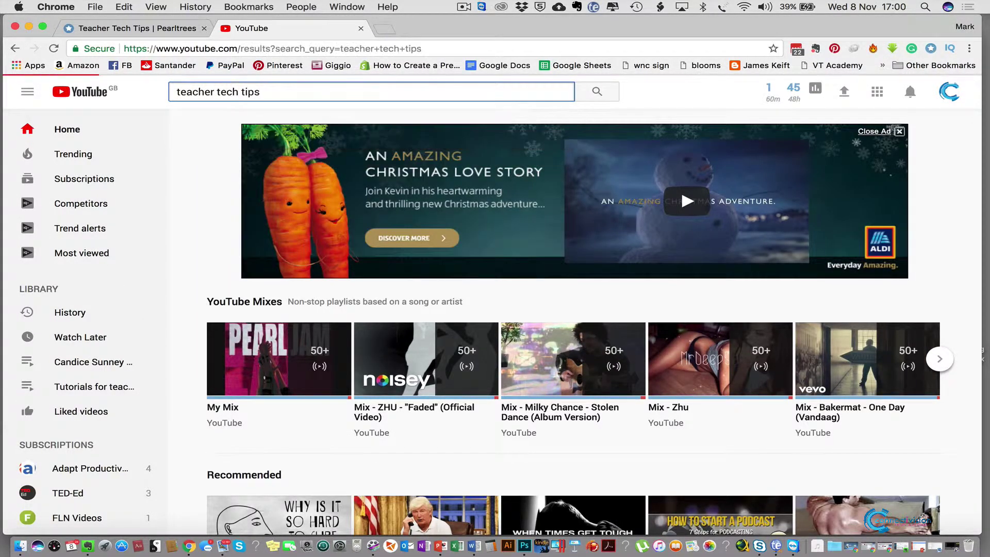
pyautogui.scroll(-3, 638, 304)
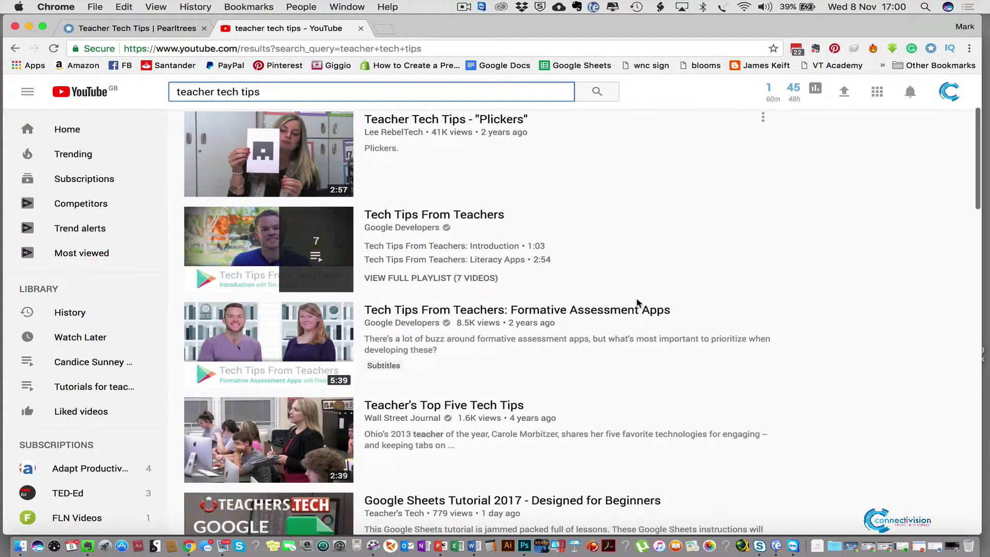
pyautogui.scroll(-4, 492, 196)
pyautogui.scroll(-15, 494, 196)
pyautogui.scroll(-5, 494, 196)
pyautogui.scroll(2, 943, 91)
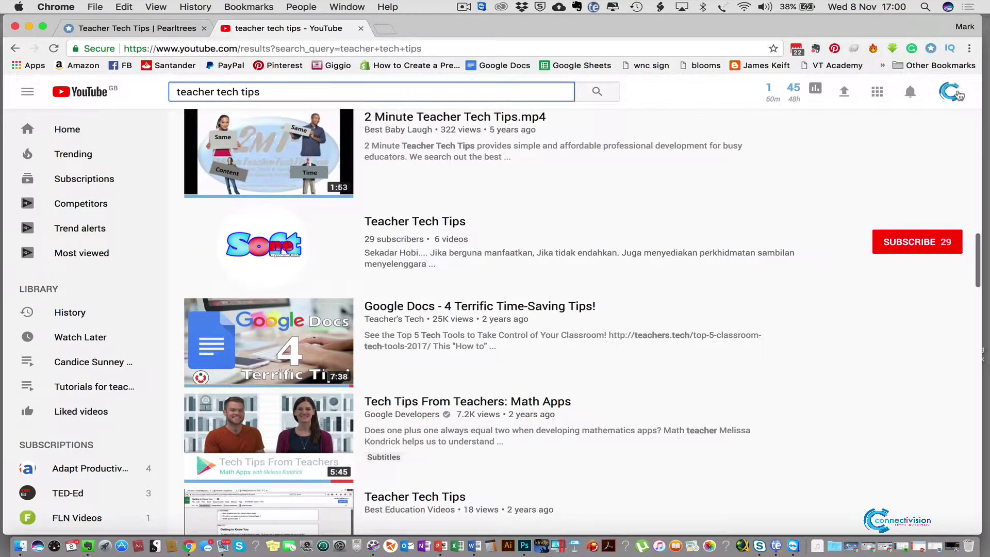
# - Play 'Write effective learning objectives with Easygenerator' from your channel's videos and pause at 0:13
pyautogui.click(950, 93)
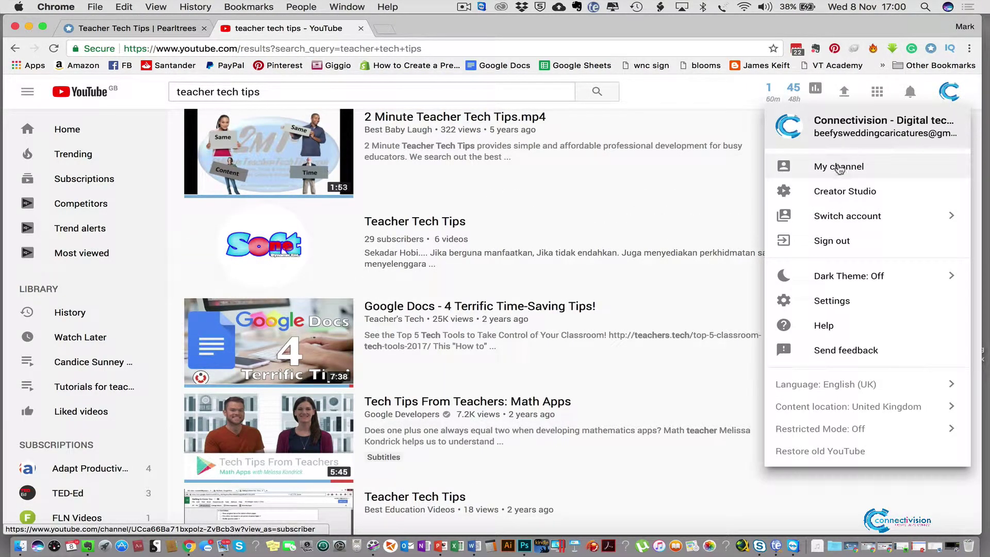
pyautogui.click(843, 164)
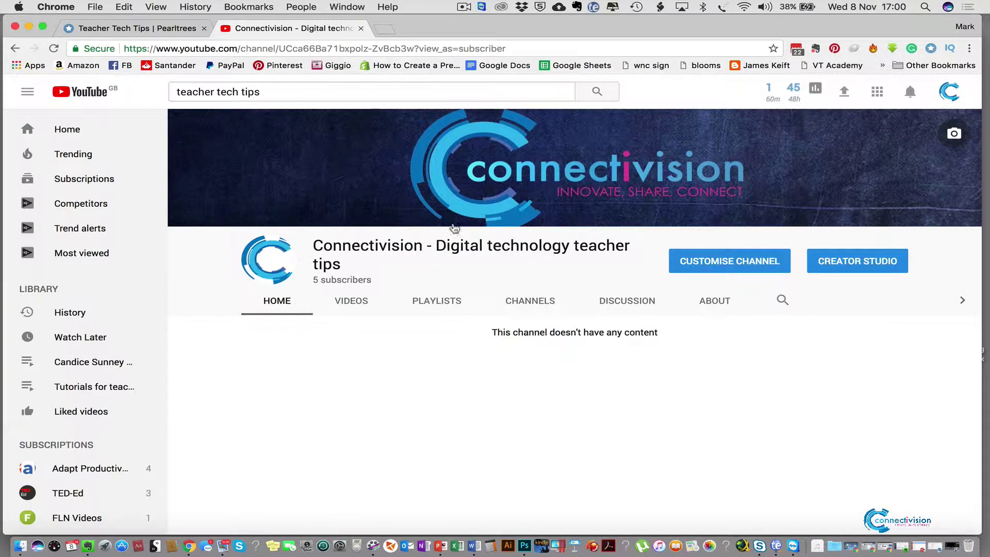
pyautogui.click(354, 302)
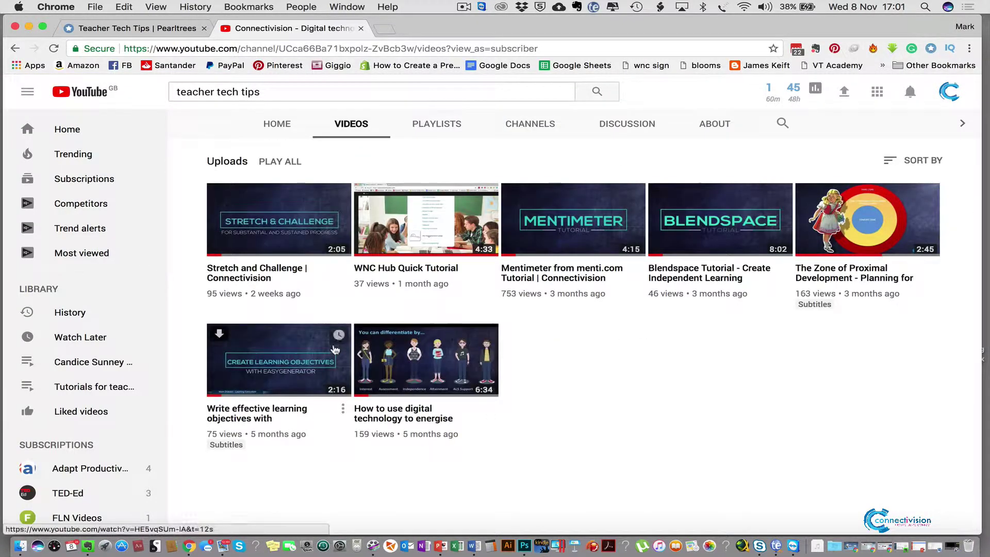
pyautogui.click(304, 356)
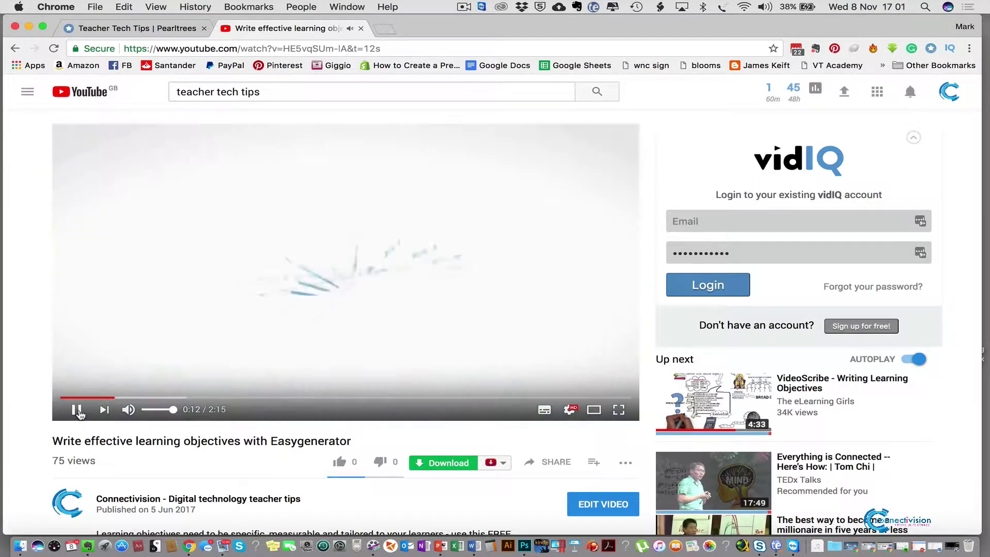
pyautogui.click(78, 410)
pyautogui.click(267, 50)
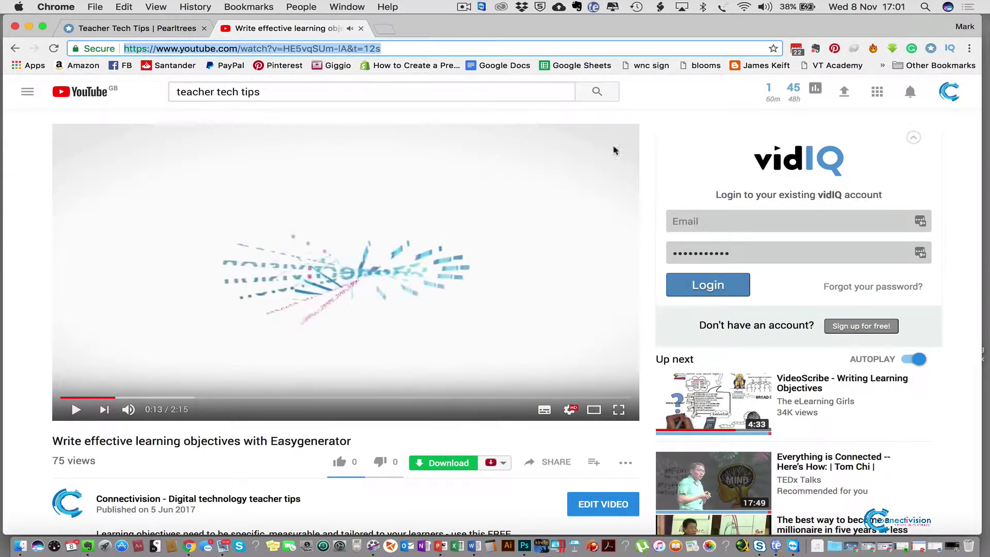
# - Clip the Easygenerator video into Teacher Tech Tips and view the collection
pyautogui.click(931, 49)
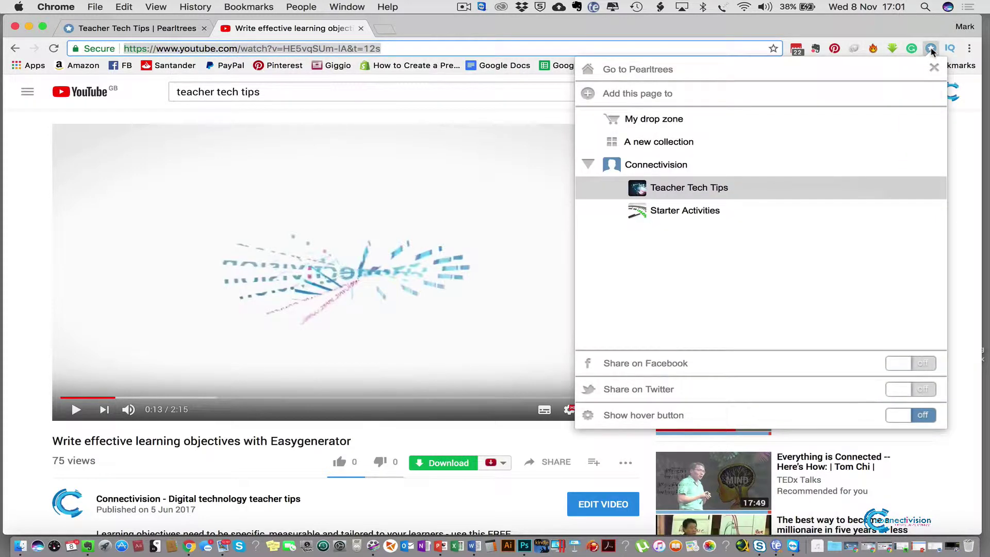
pyautogui.click(701, 191)
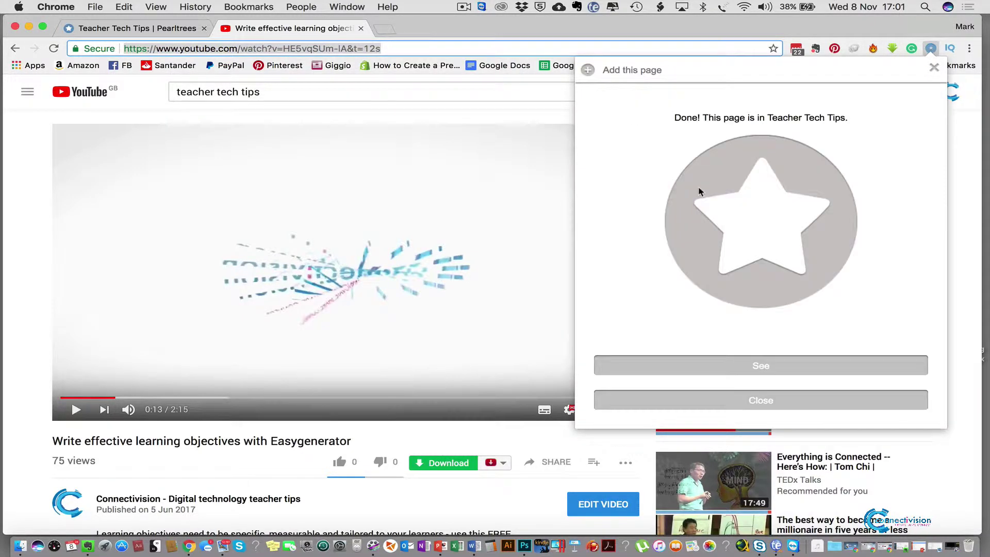
pyautogui.click(744, 366)
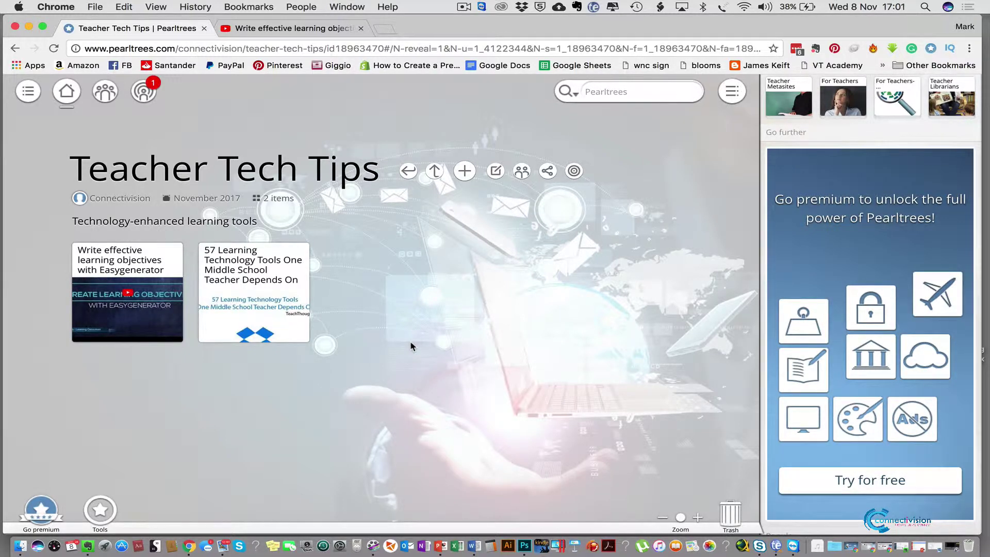
# - Import internet help.jpg from the computer into the collection and preview it
pyautogui.click(464, 171)
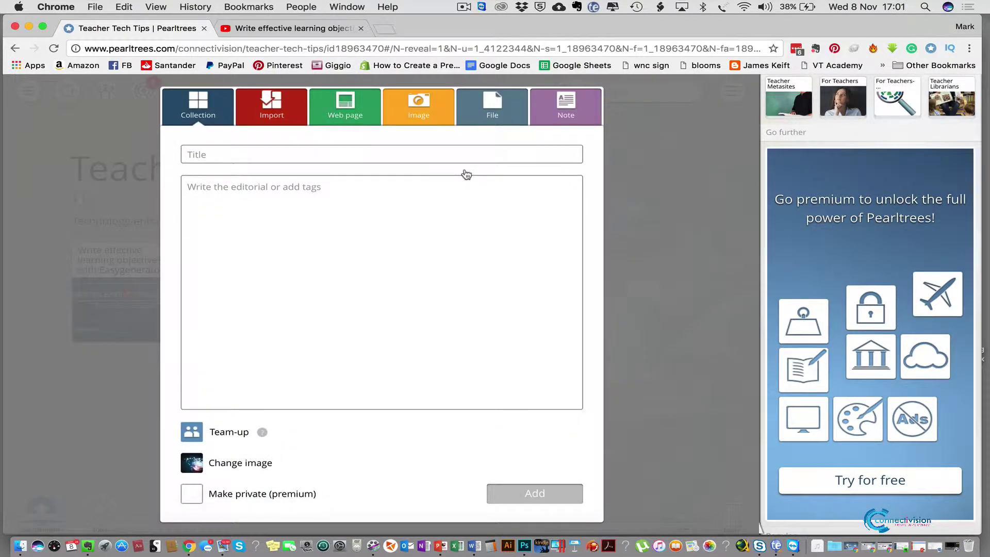
pyautogui.click(279, 114)
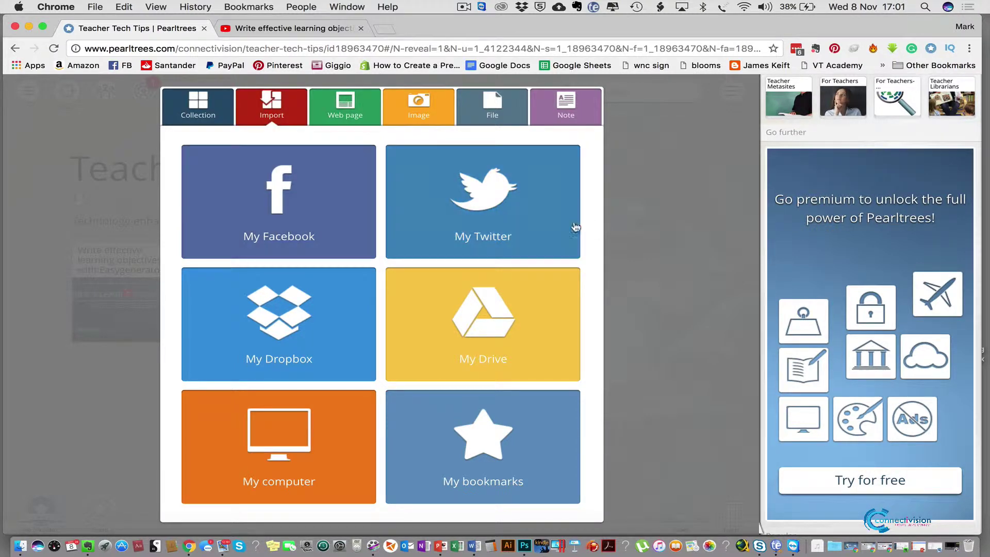
pyautogui.click(297, 432)
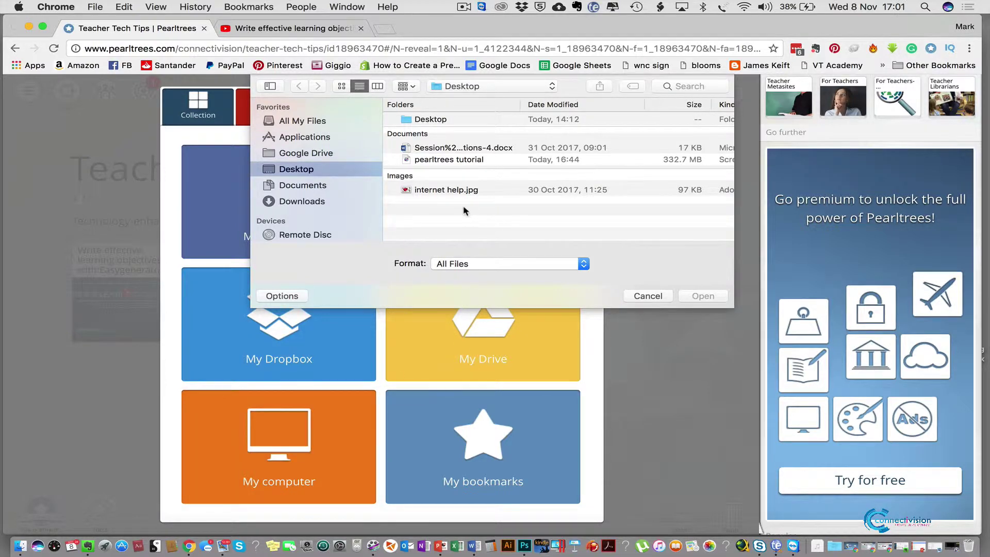
pyautogui.click(461, 192)
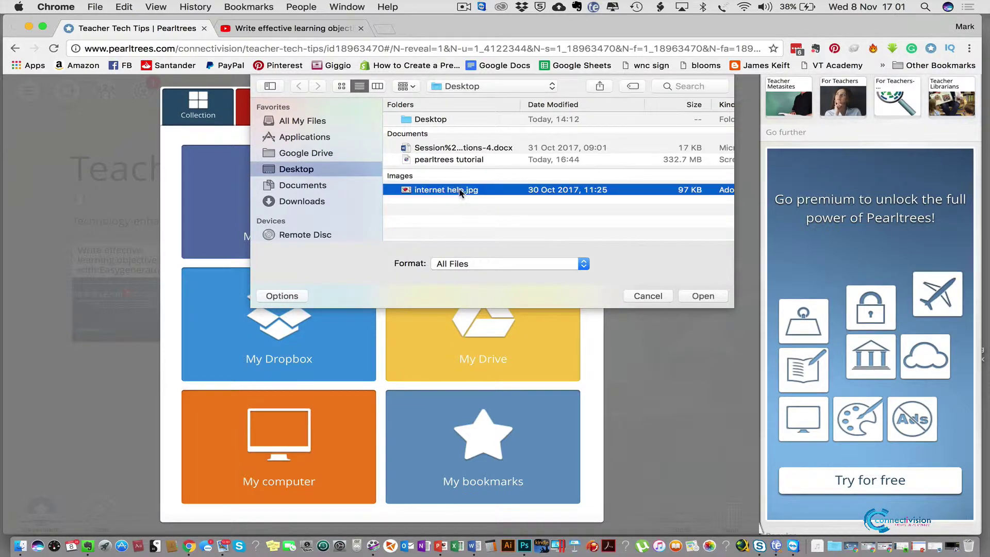
pyautogui.click(703, 296)
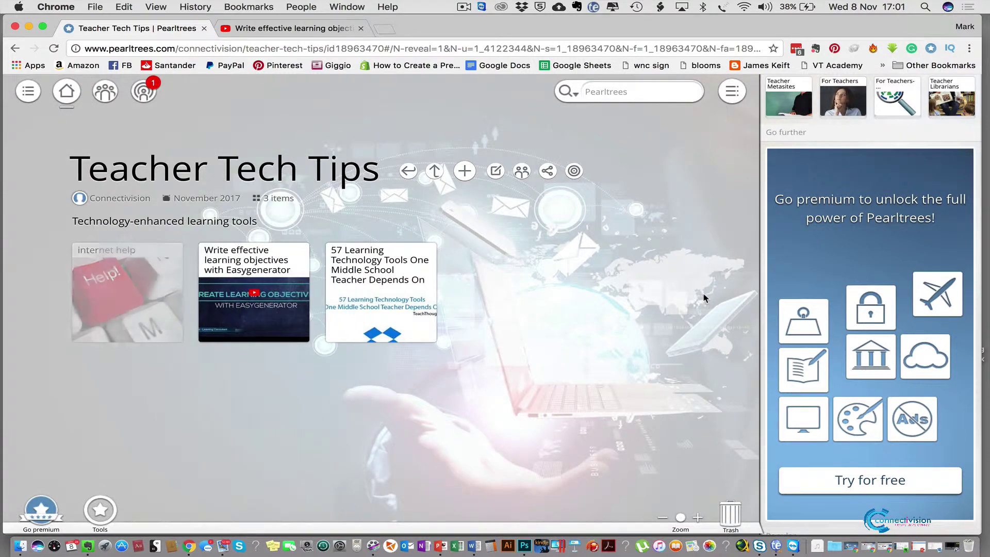
pyautogui.click(133, 313)
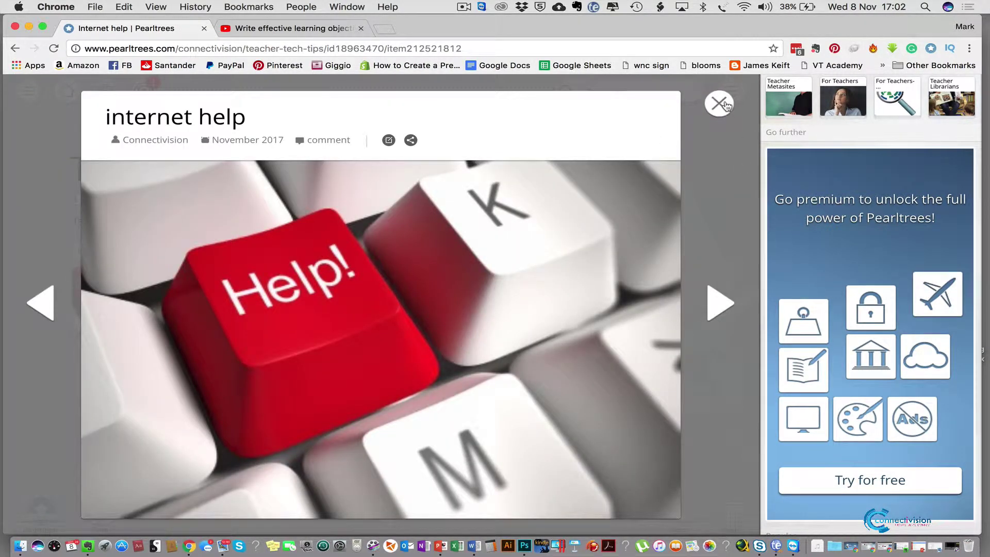
pyautogui.click(720, 101)
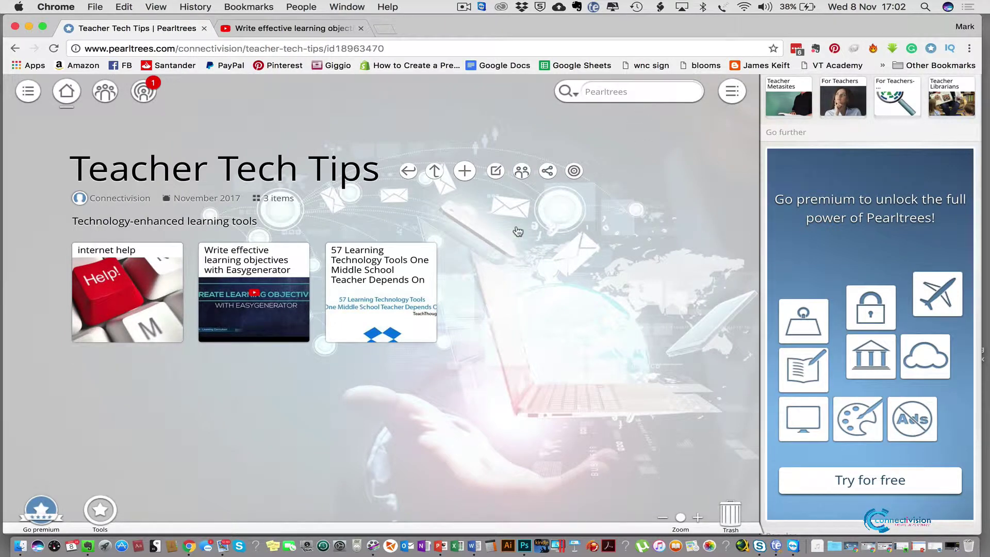
# - Import the Session SMART targets Word document from the computer
pyautogui.click(464, 171)
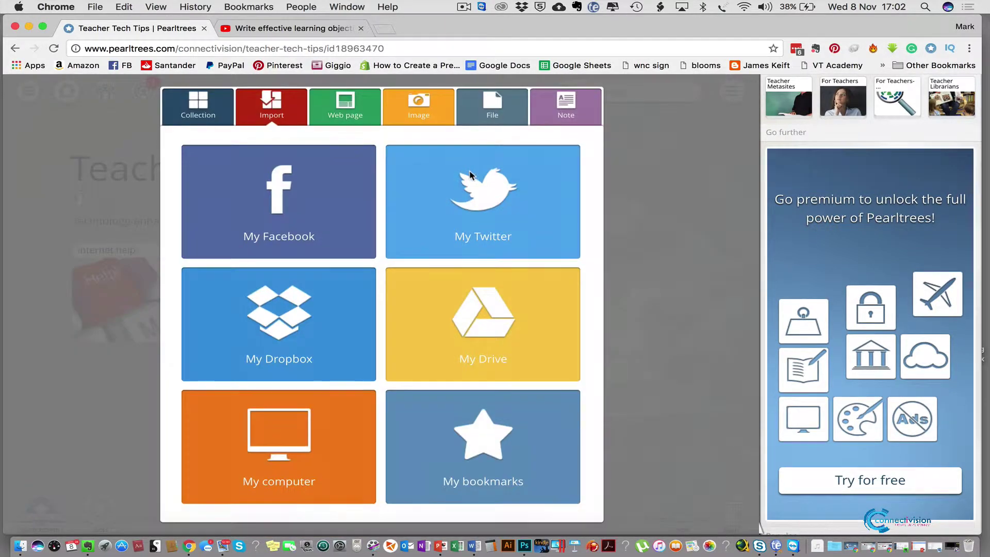
pyautogui.click(268, 430)
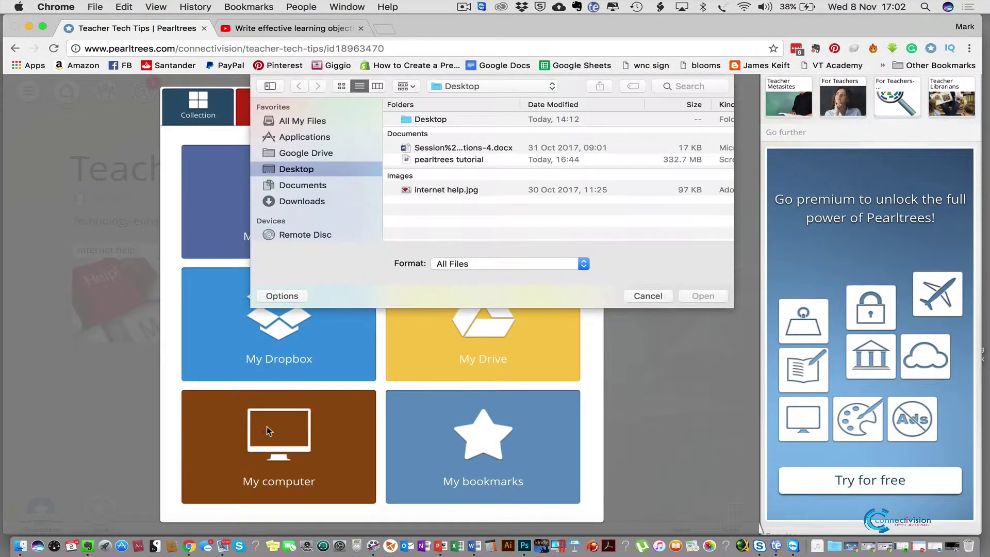
pyautogui.click(425, 150)
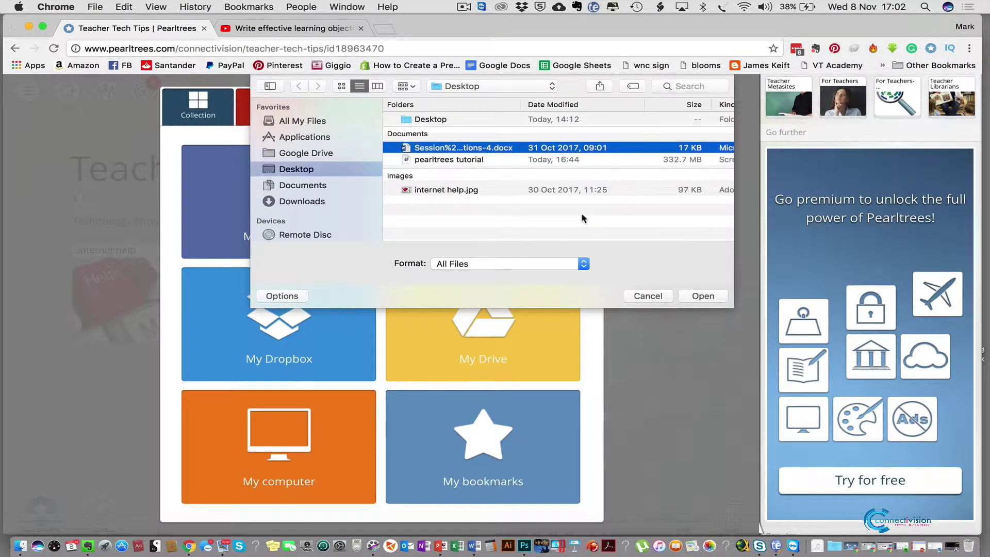
pyautogui.click(695, 294)
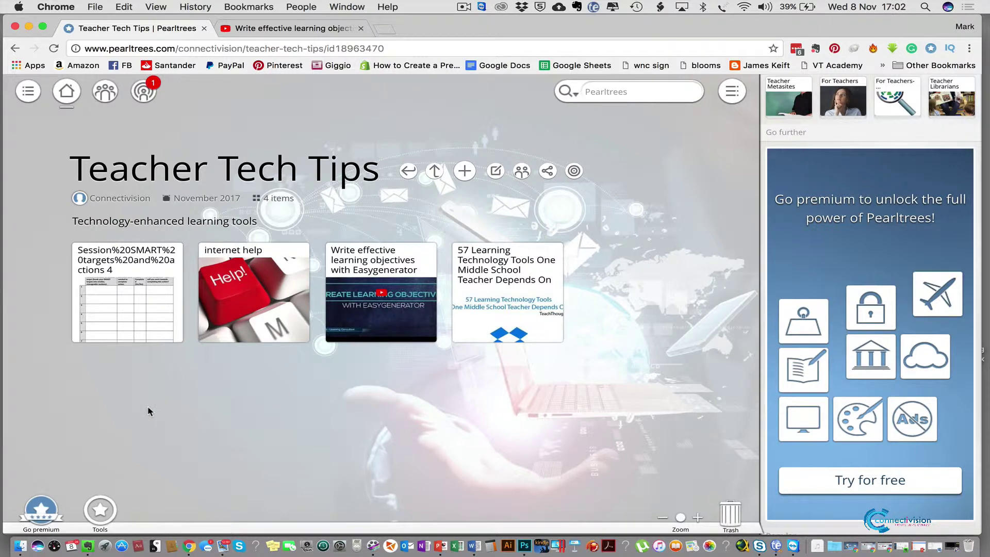
# - Open the 57 Learning Technology Tools pearl and its original TeachThought article in a new tab
pyautogui.click(517, 296)
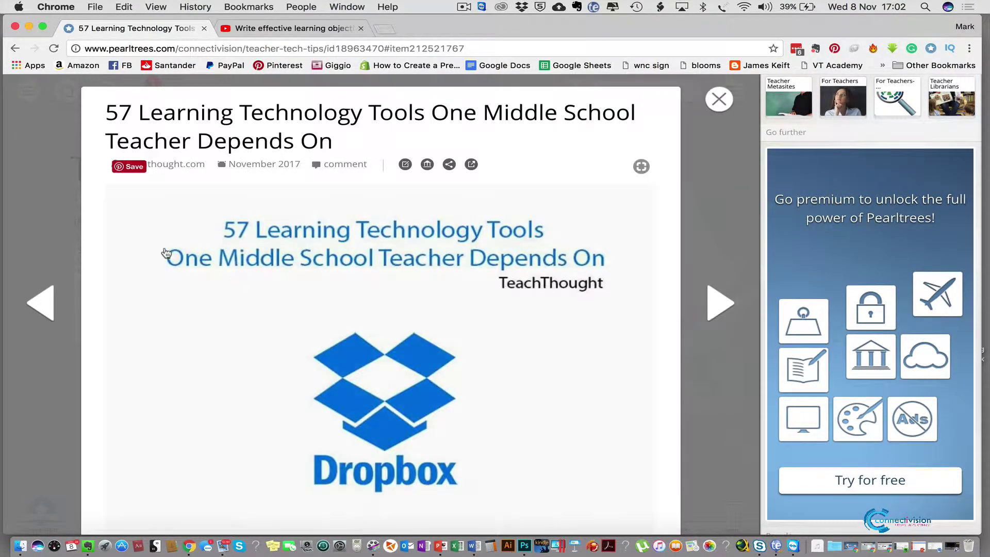
pyautogui.click(387, 375)
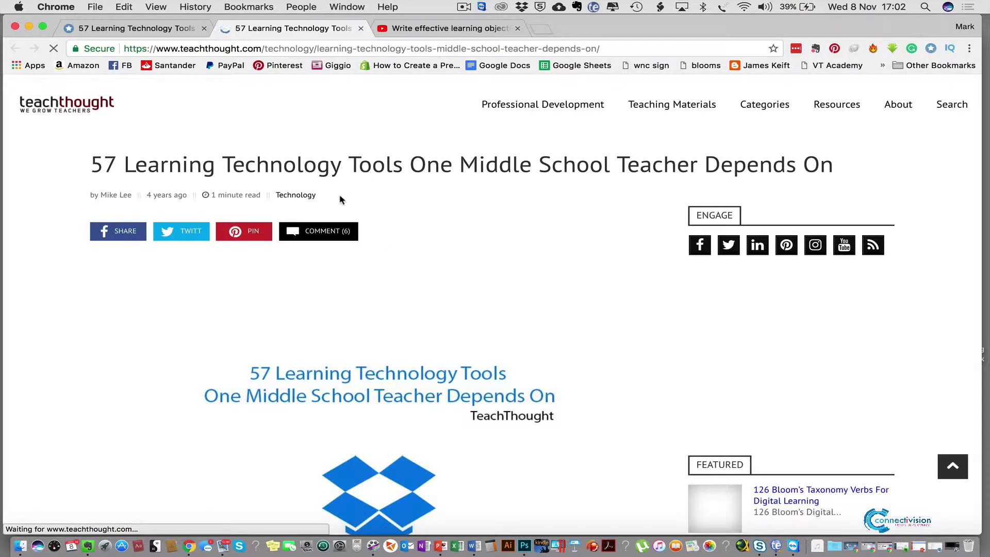
pyautogui.scroll(-5, 391, 330)
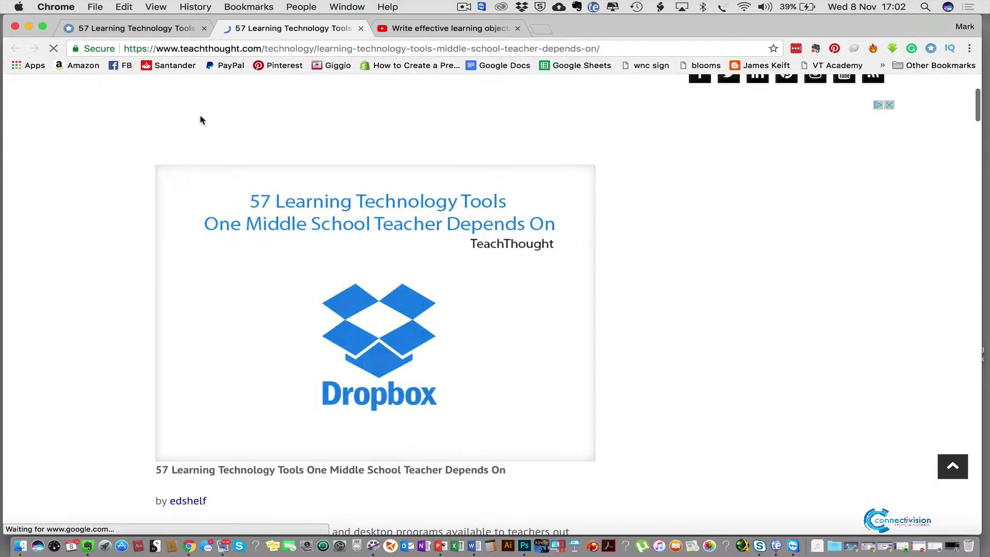
# - Back in Pearltrees, play and pause the Easygenerator video, then step back to the SMART targets document pearl
pyautogui.click(149, 34)
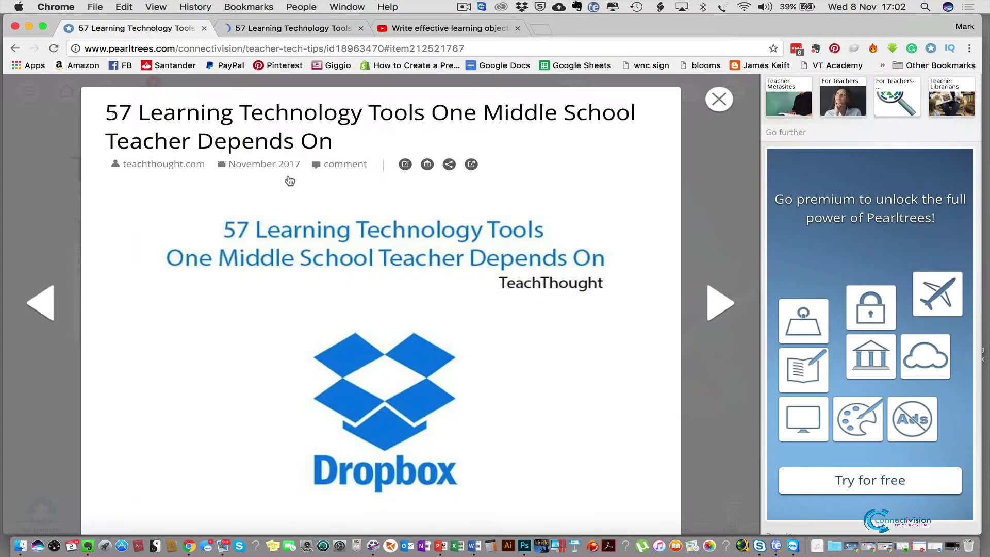
pyautogui.click(41, 303)
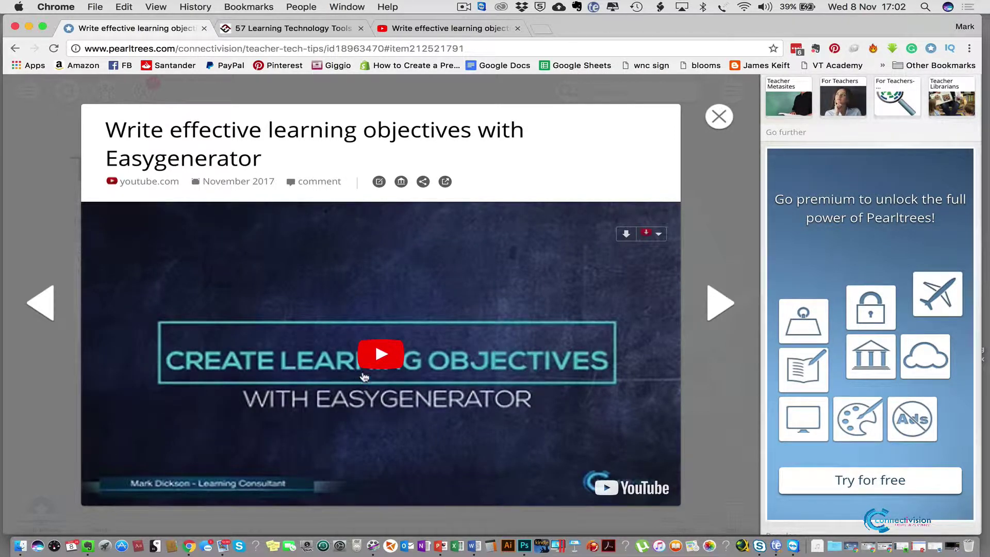
pyautogui.click(382, 353)
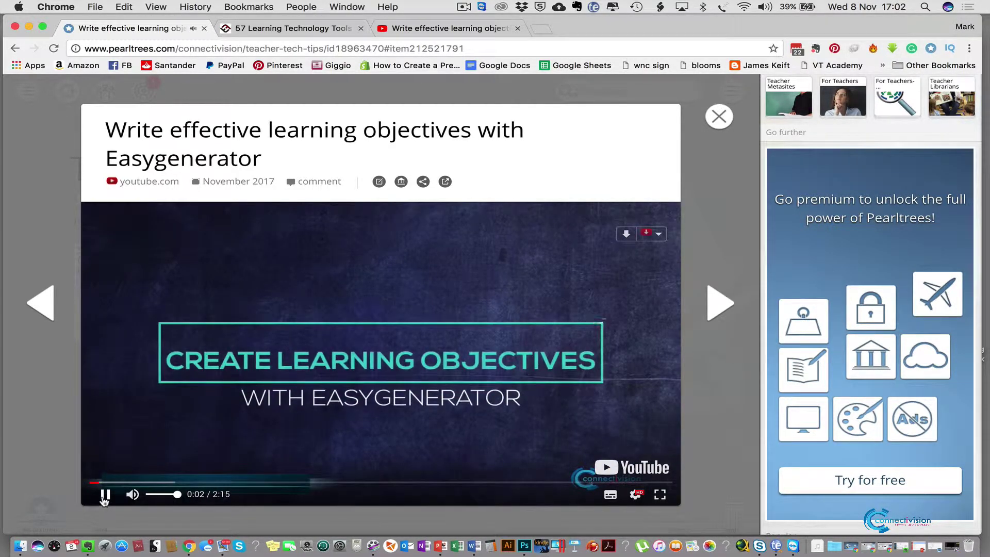
pyautogui.click(105, 496)
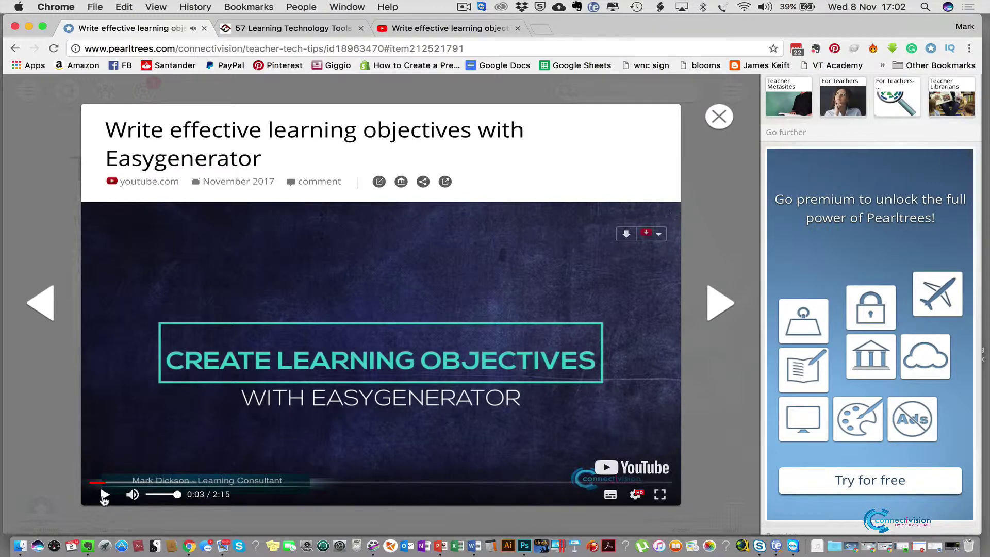
pyautogui.click(46, 302)
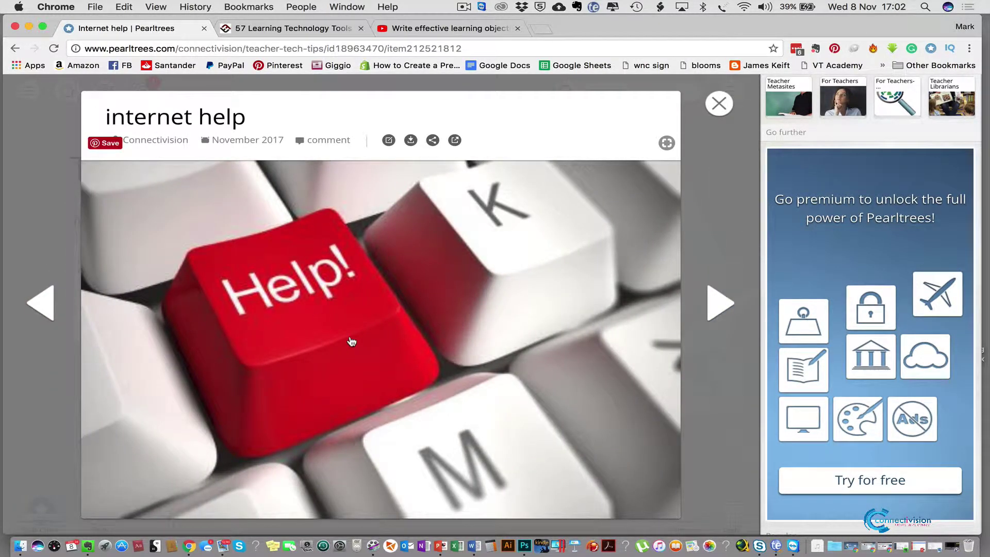
pyautogui.click(47, 305)
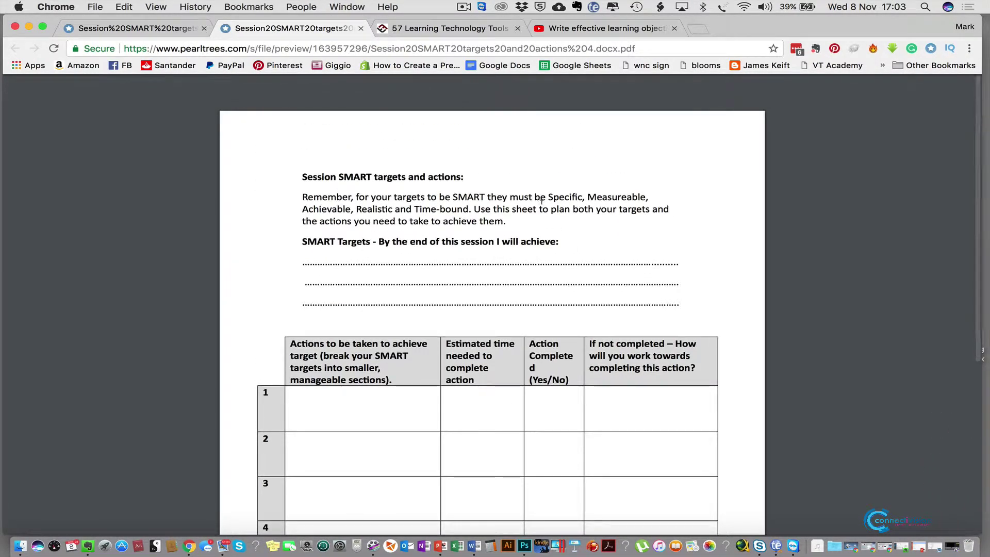
# - Dismiss the file download/preview prompt and close the document viewer to reach Teacher Tech Tips
pyautogui.click(149, 28)
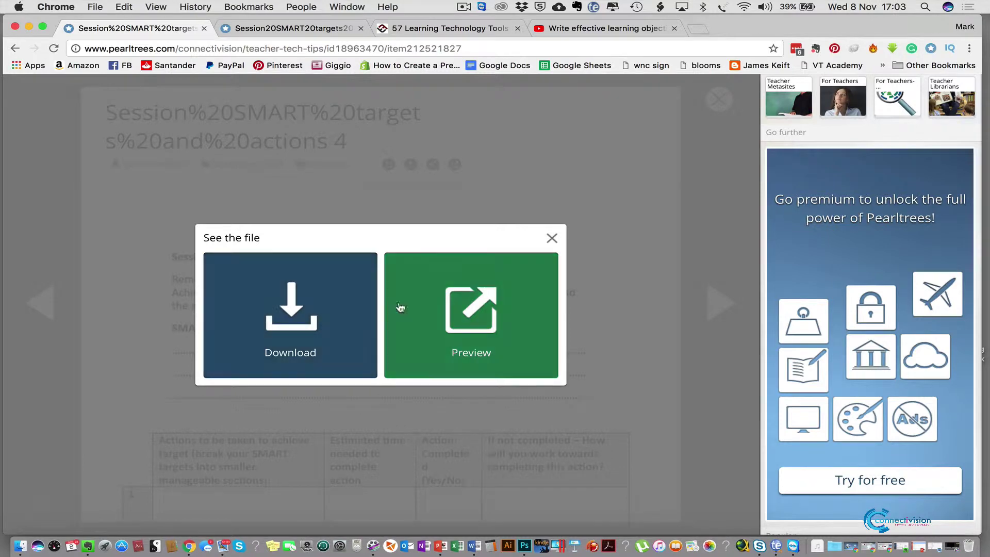
pyautogui.click(551, 238)
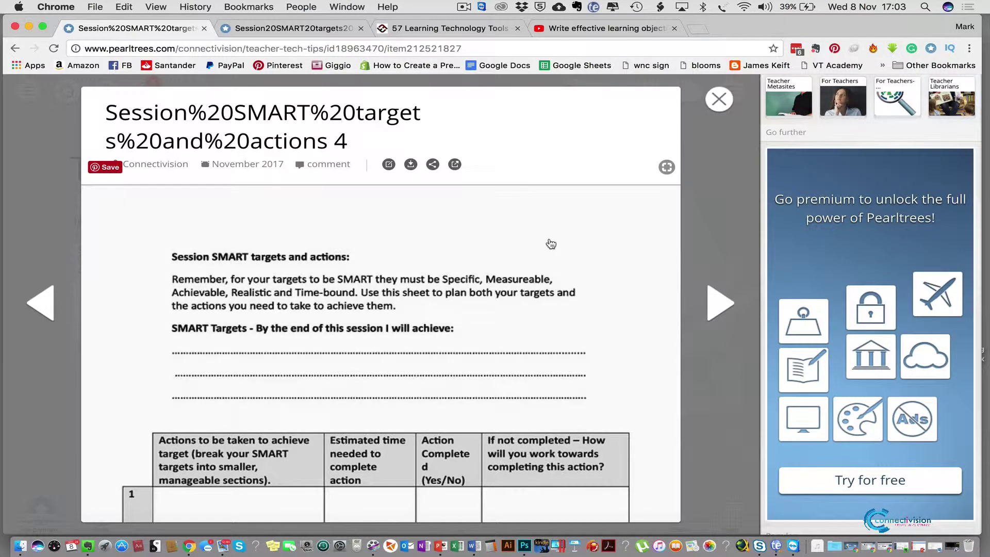
pyautogui.click(719, 99)
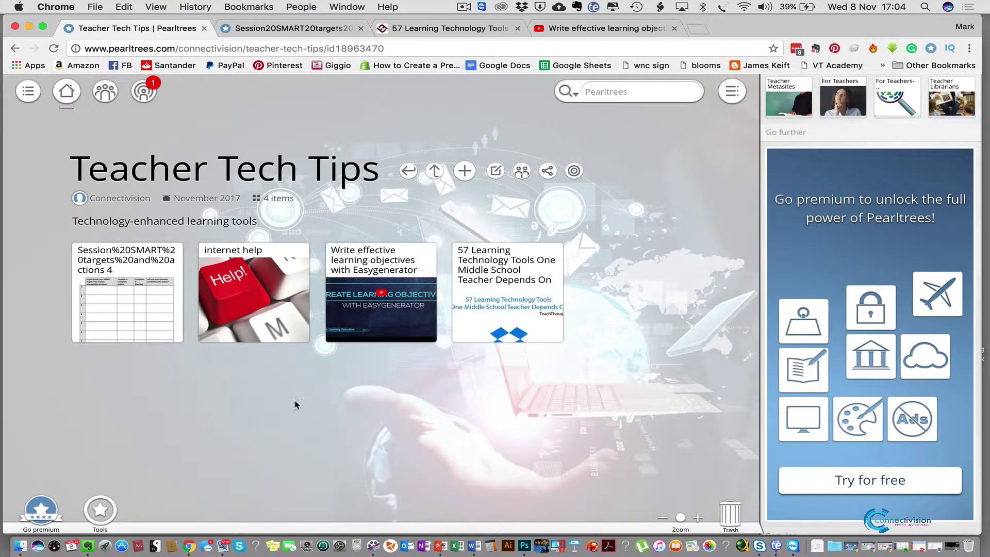
# - From the recommendations, open TEACHER RESOURCES and then its Assessment & Feedback collection
pyautogui.click(143, 91)
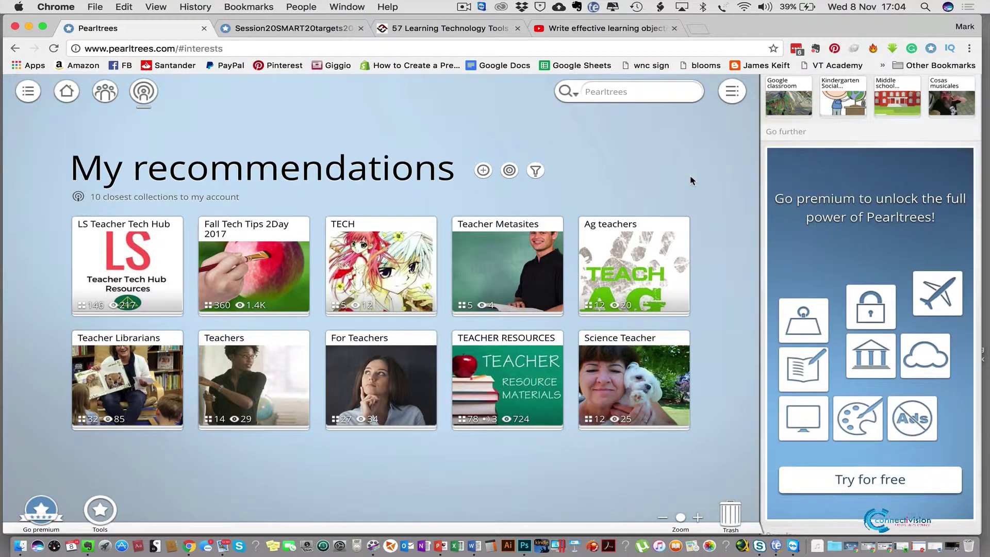
pyautogui.scroll(-2, 693, 184)
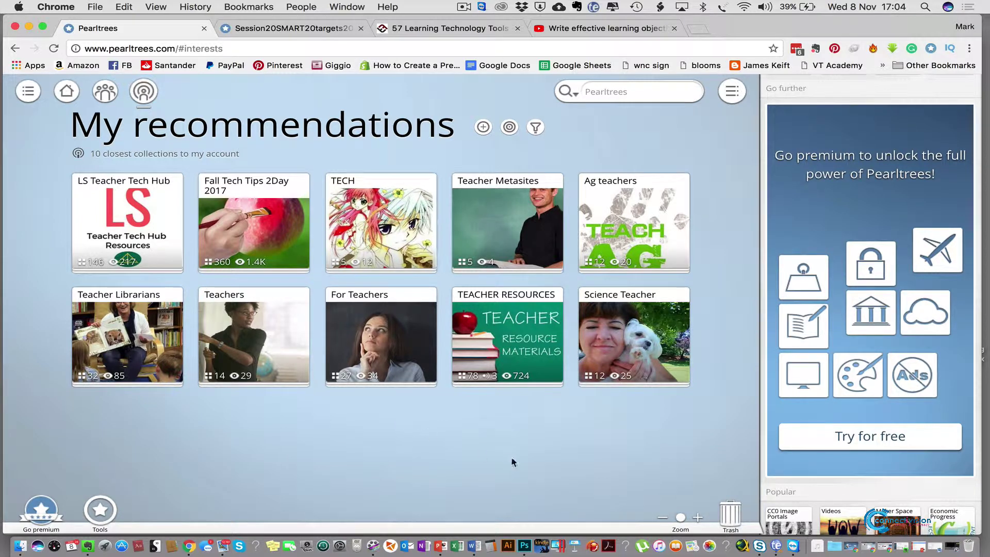
pyautogui.click(527, 341)
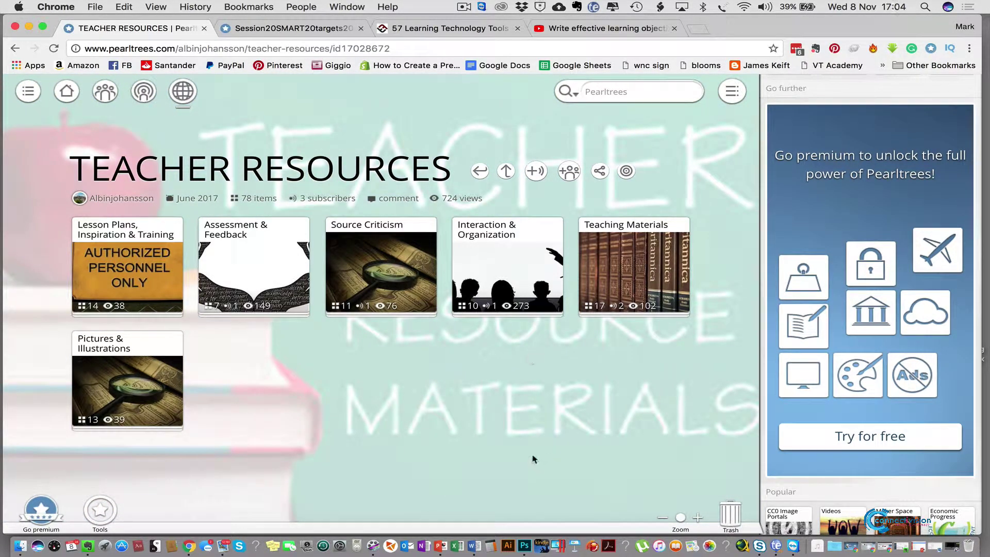
pyautogui.click(264, 284)
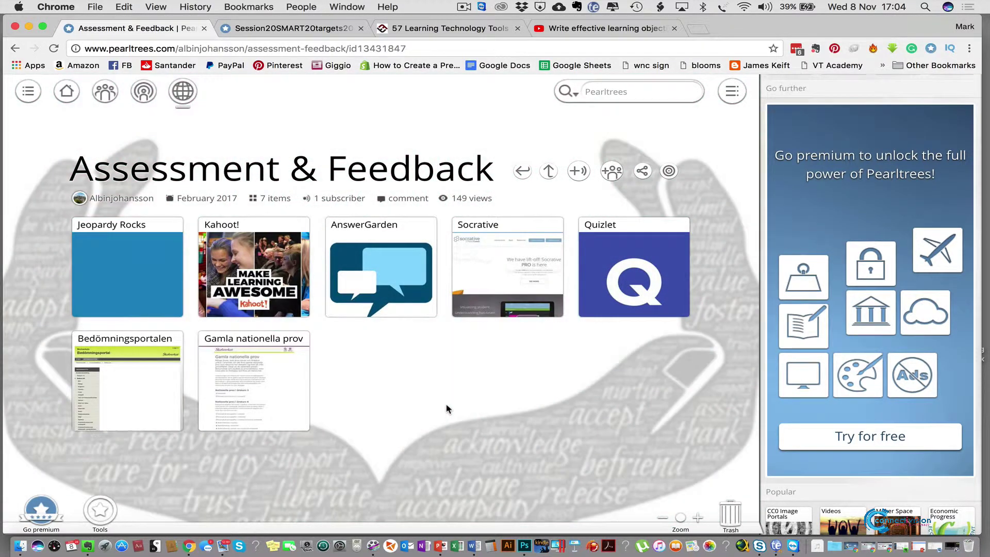
# - Preview the Kahoot! pearl, then close the preview
pyautogui.click(267, 265)
pyautogui.scroll(-5, 418, 296)
pyautogui.click(719, 98)
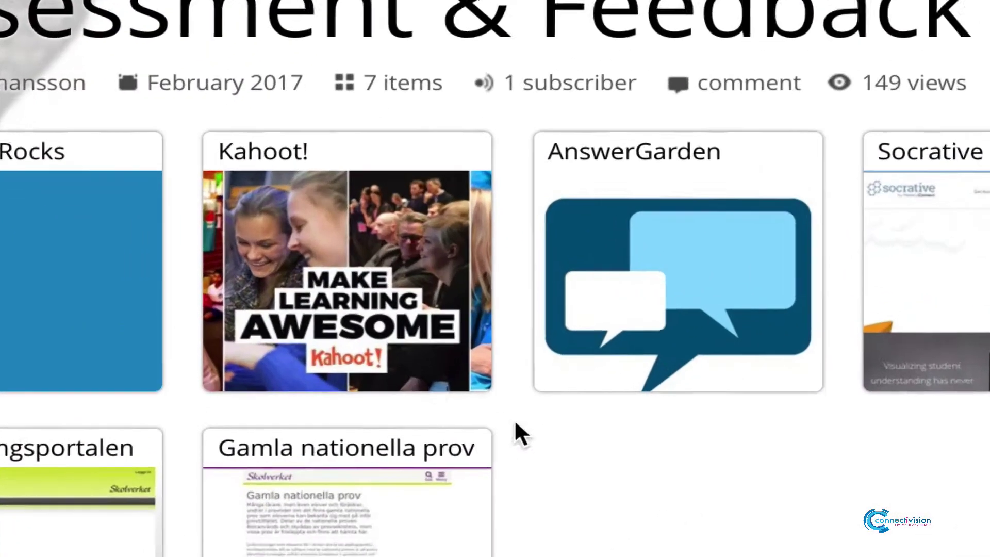
# - Add the Kahoot! pearl to Teacher Tech Tips and view that collection, now 5 items
pyautogui.moveTo(266, 302)
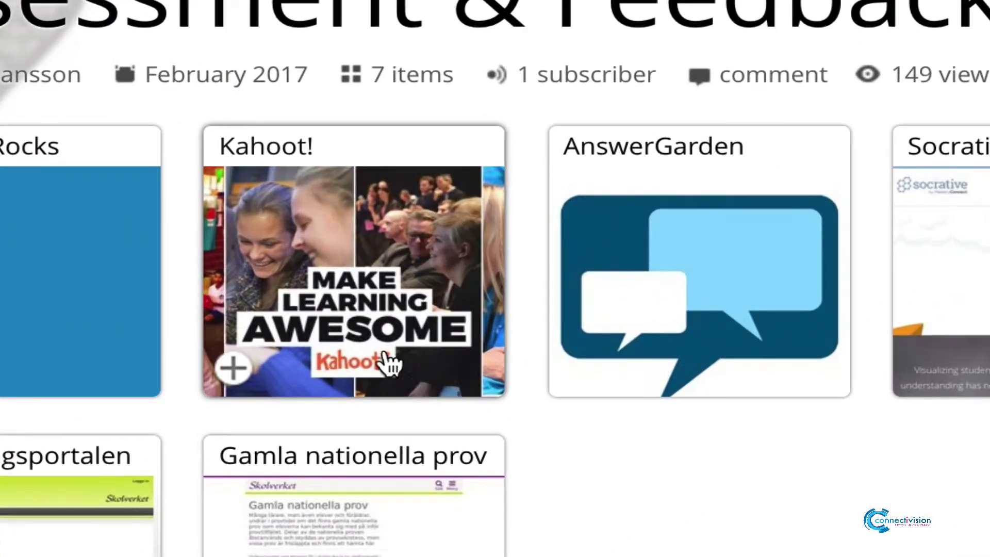
pyautogui.click(237, 367)
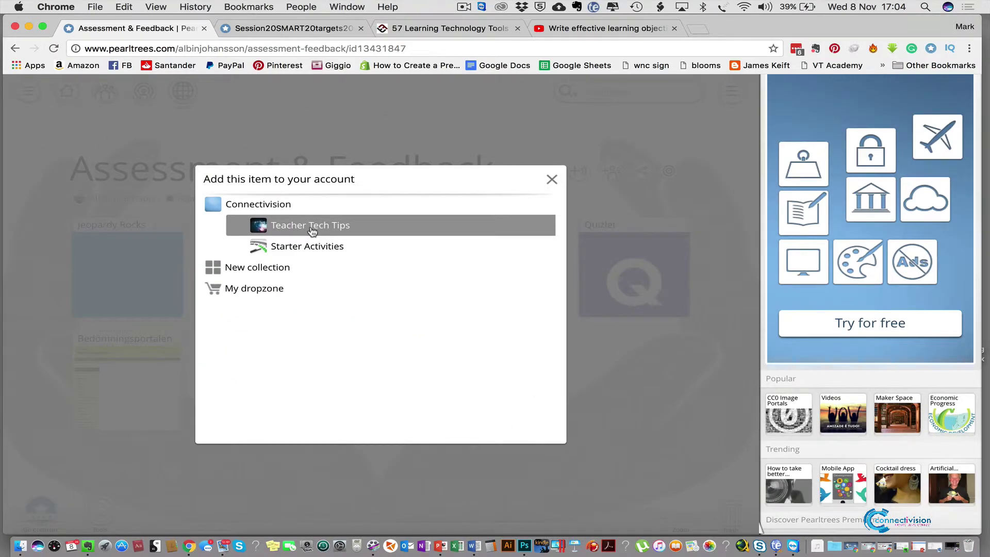
pyautogui.click(312, 231)
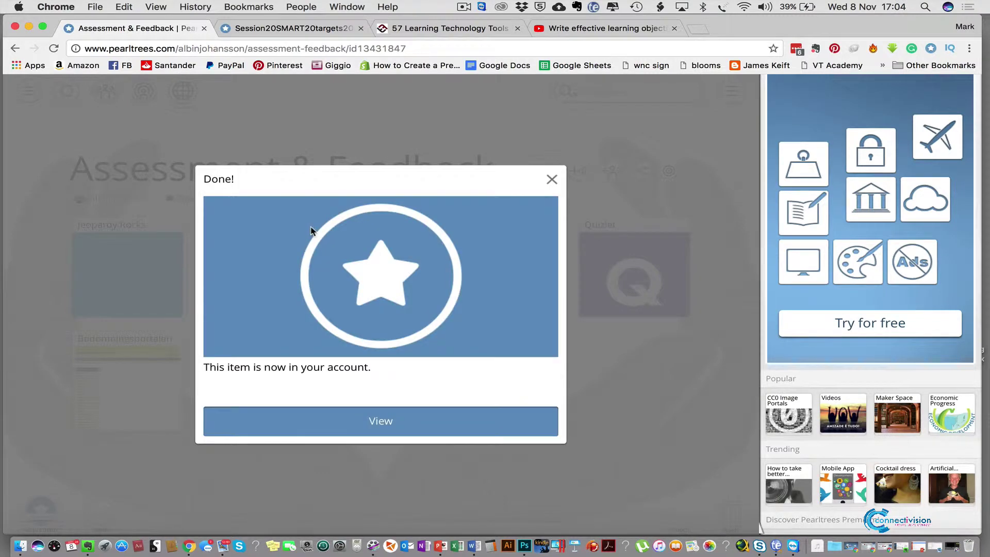
pyautogui.click(381, 424)
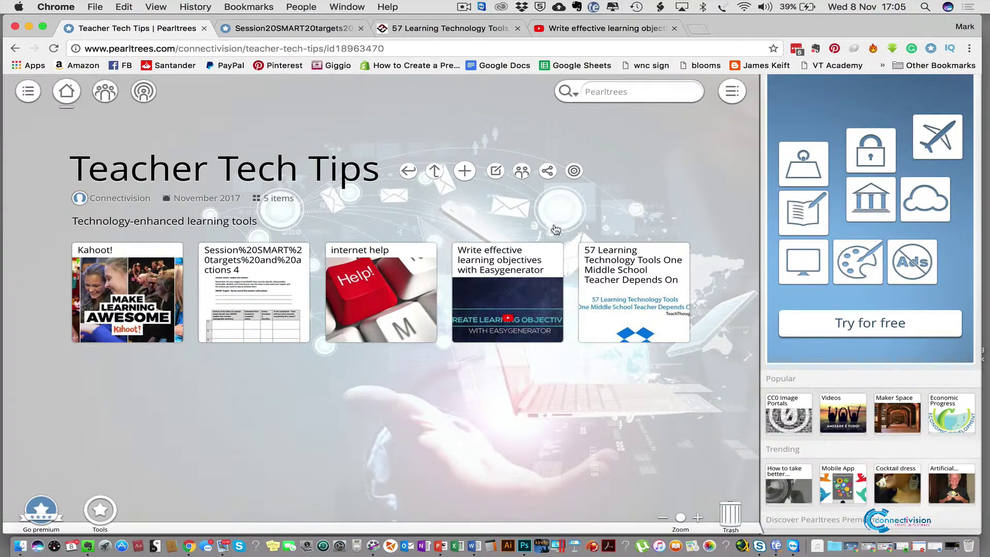
# - Copy the Teacher Tech Tips collection's permalink from the Share options
pyautogui.click(548, 173)
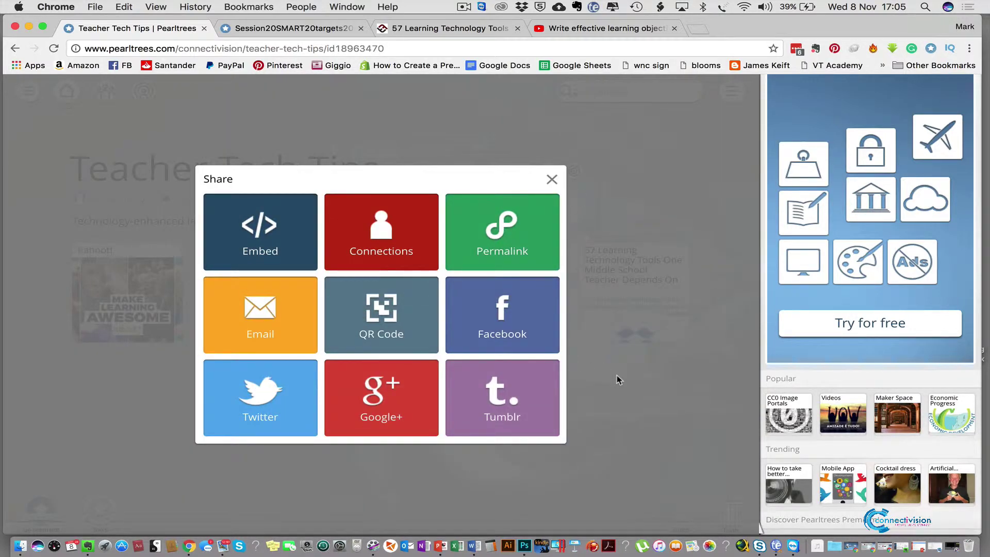
pyautogui.click(524, 234)
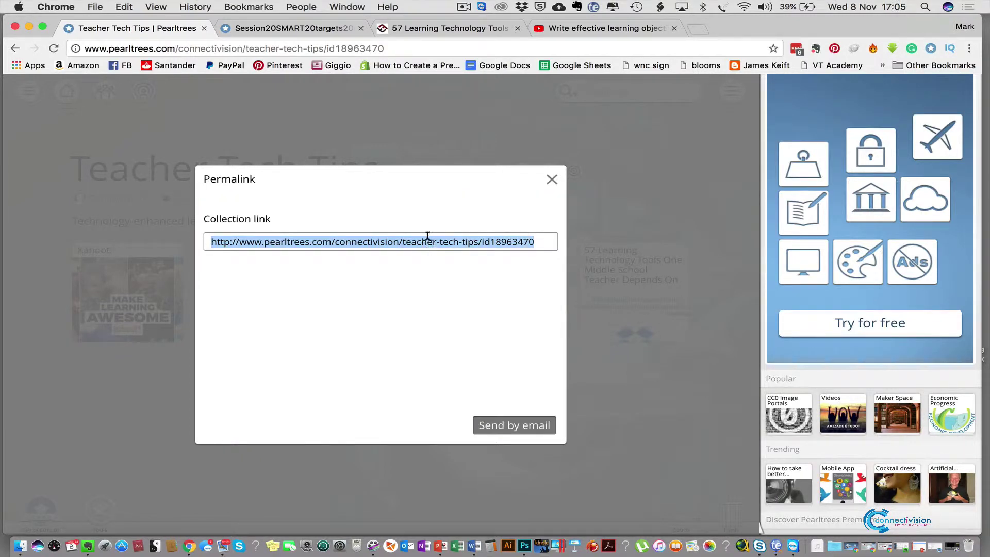
pyautogui.press('super+c')
pyautogui.click(551, 179)
# - Load the copied permalink in the other tab to verify it, then close that tab
pyautogui.click(381, 27)
pyautogui.click(373, 44)
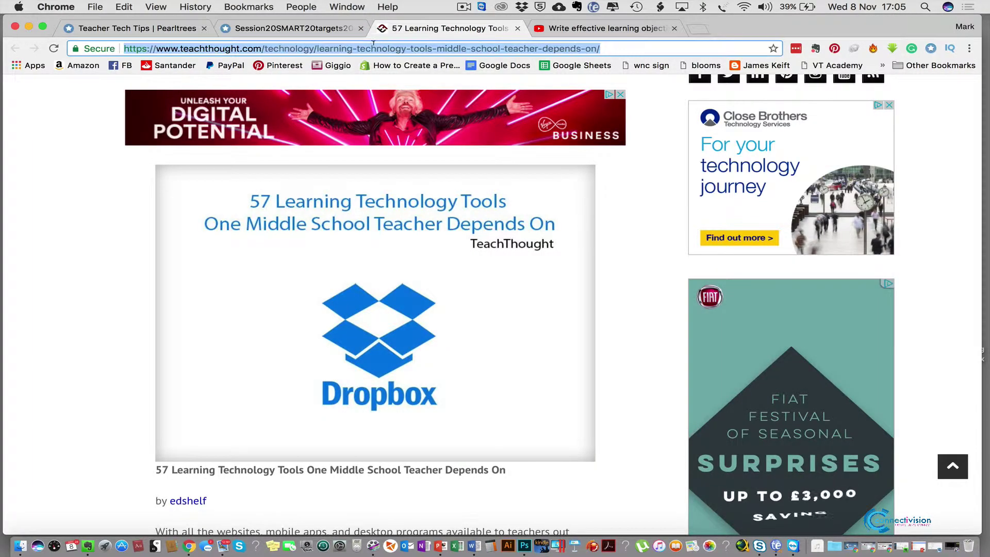
pyautogui.hotkey('ctrl', 'v')
pyautogui.press('Return')
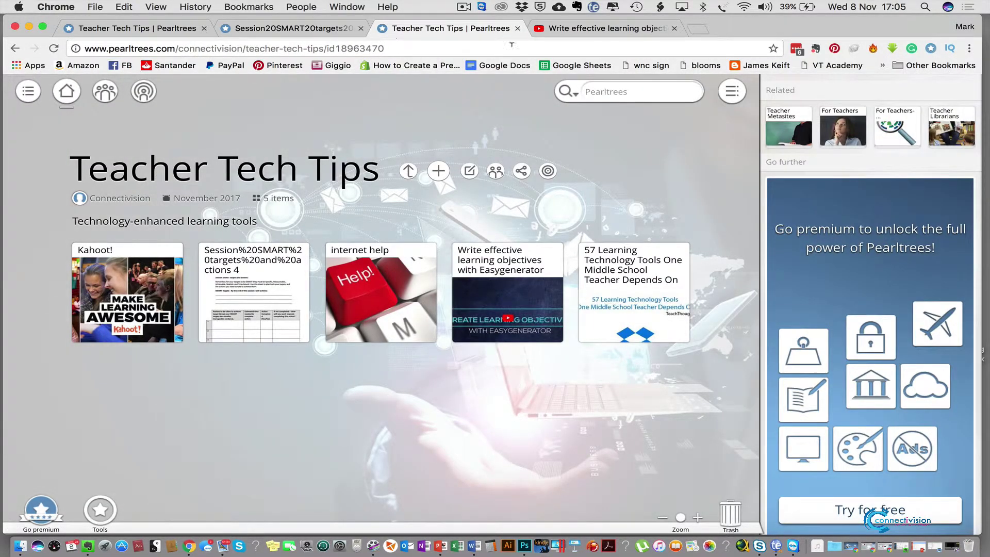
pyautogui.click(518, 29)
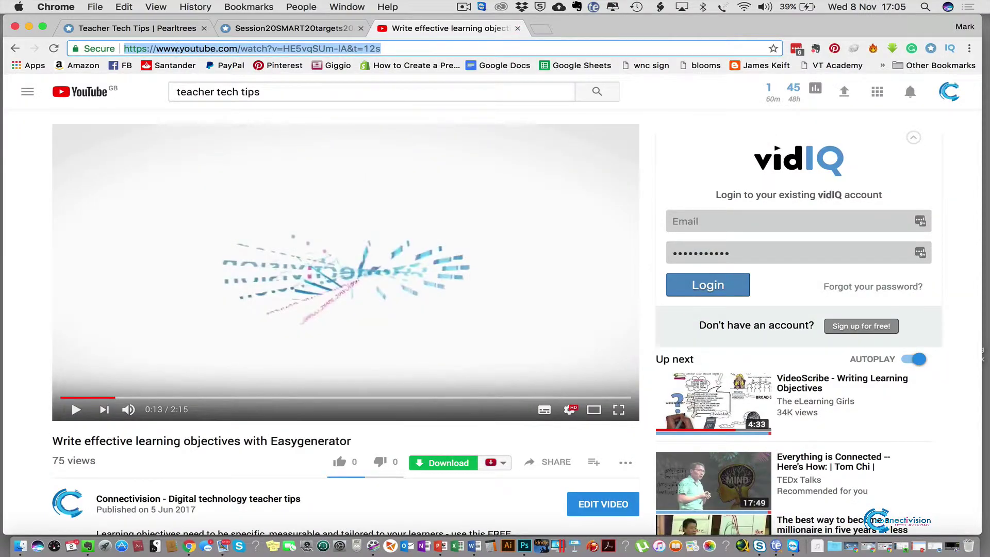
pyautogui.click(169, 31)
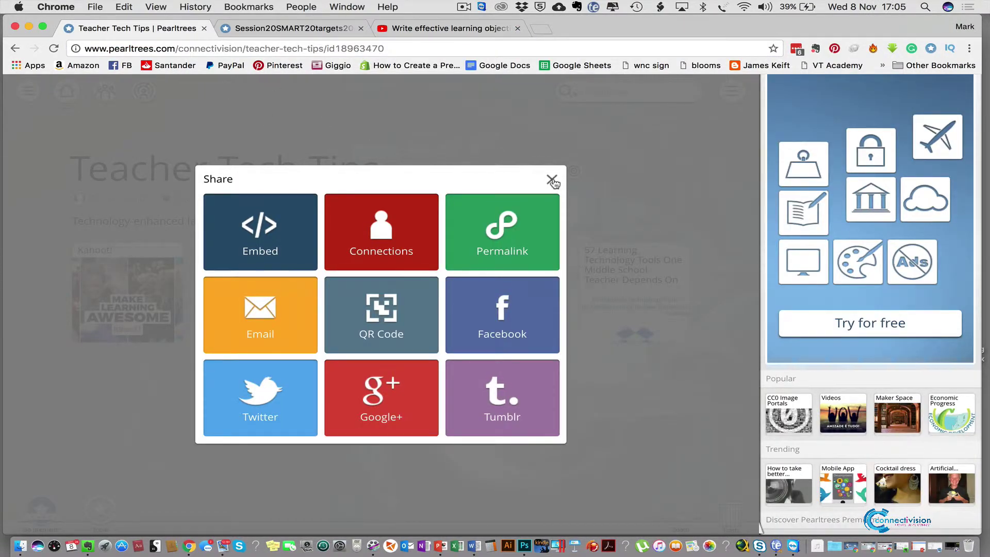
# - Set the Teacher Tech Tips collection's visibility level to Private
pyautogui.click(552, 179)
pyautogui.click(407, 433)
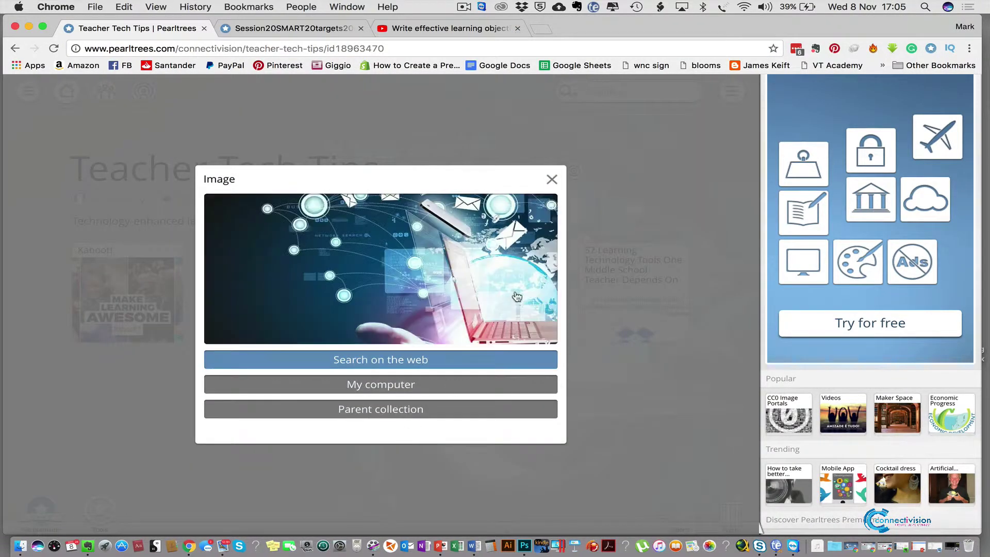
pyautogui.click(552, 179)
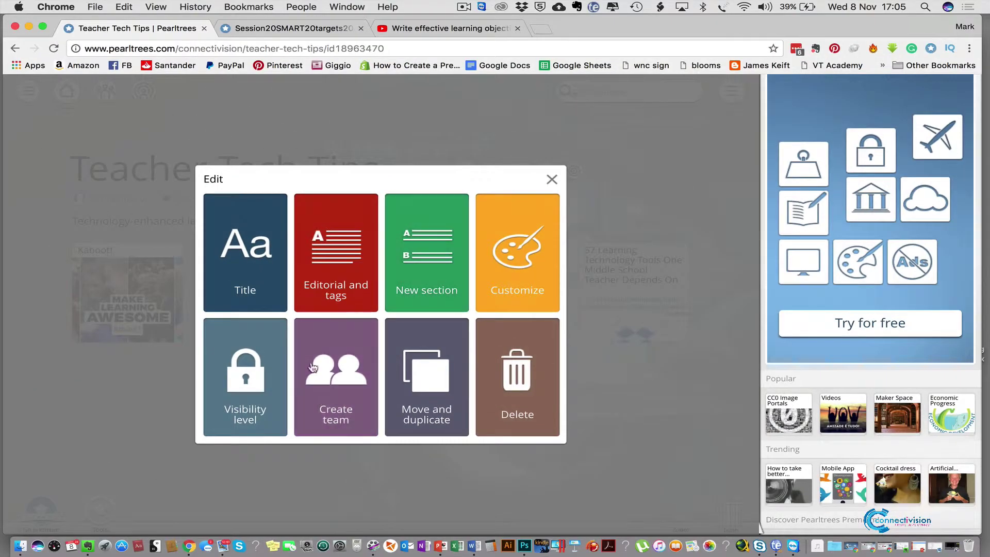
pyautogui.click(263, 387)
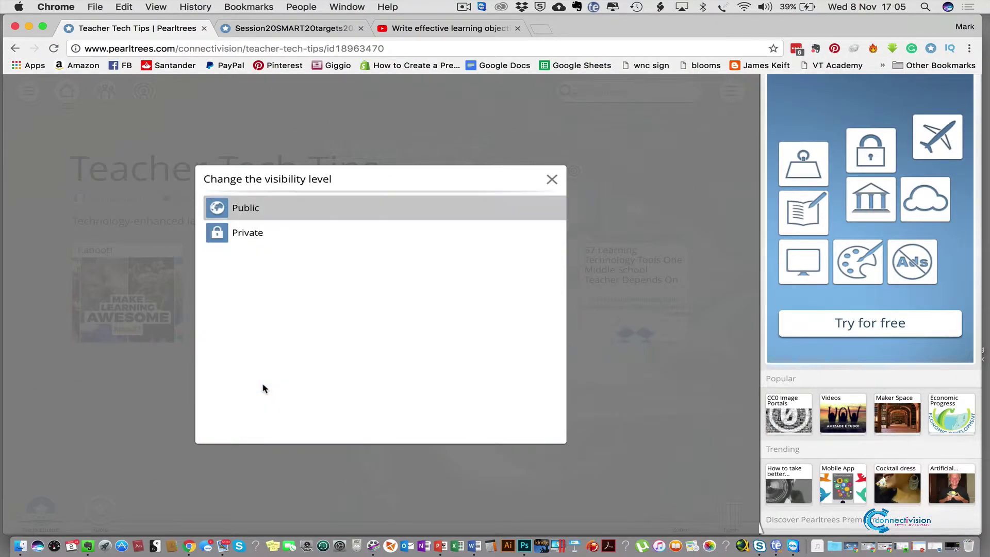
pyautogui.click(259, 232)
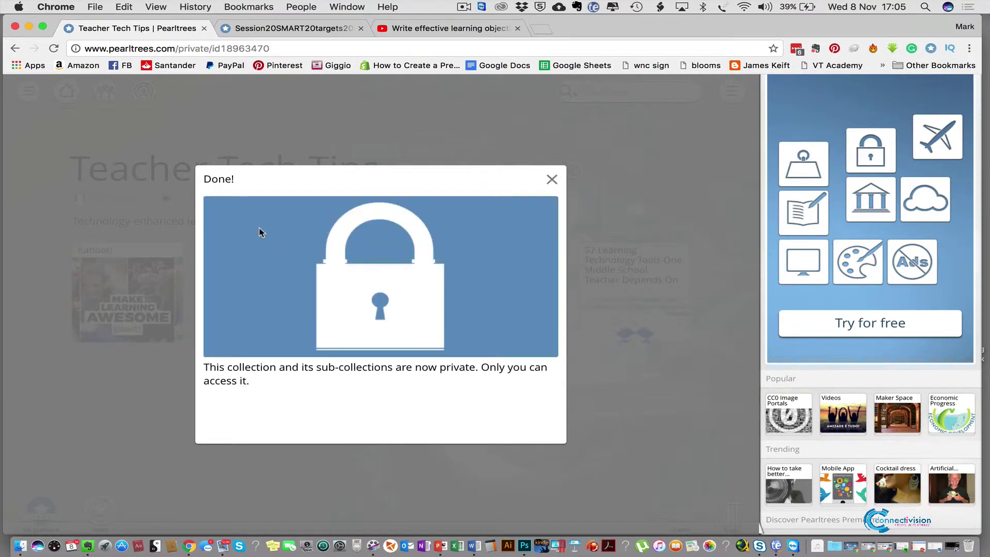
pyautogui.click(551, 179)
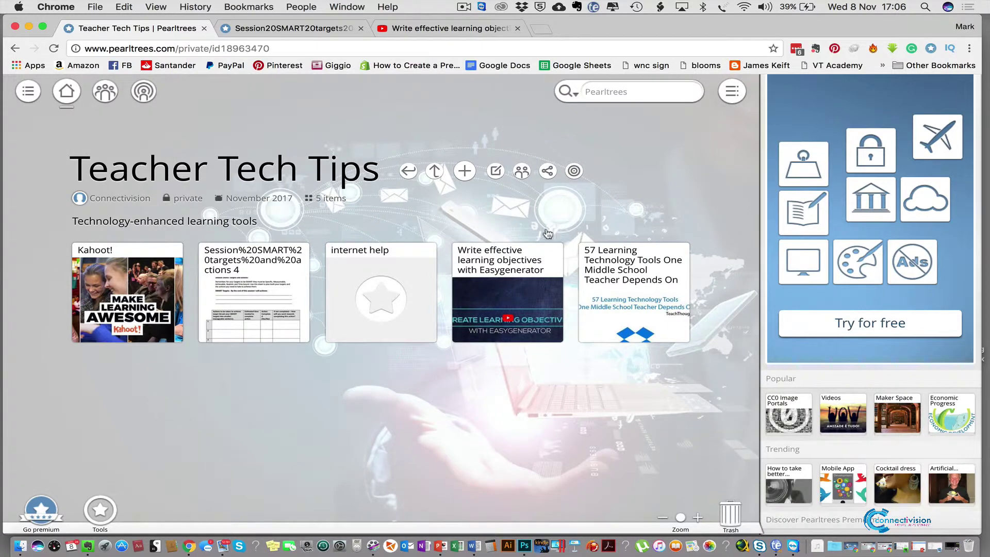
# - Generate the private collection's permalink with access key, agree to outside sharing, and copy it
pyautogui.click(547, 172)
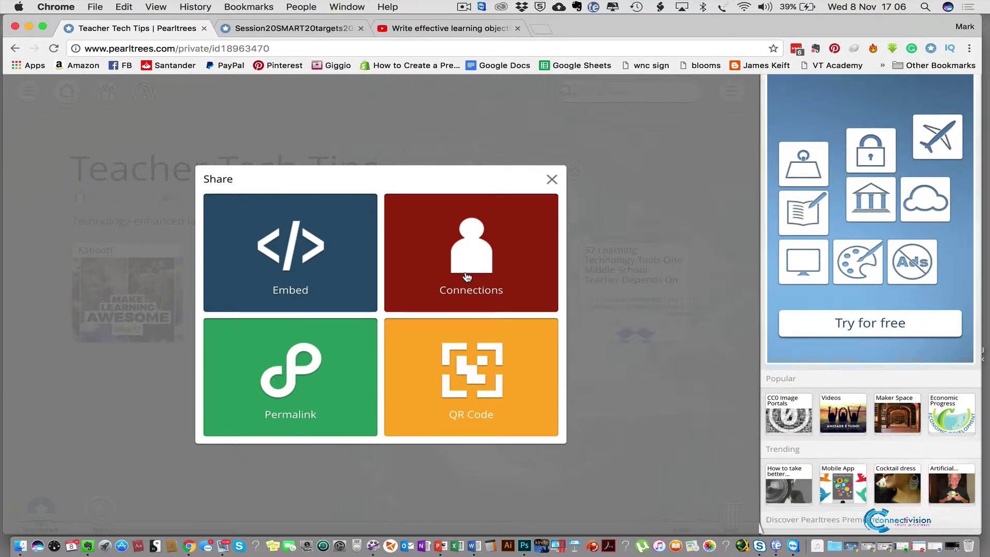
pyautogui.click(304, 387)
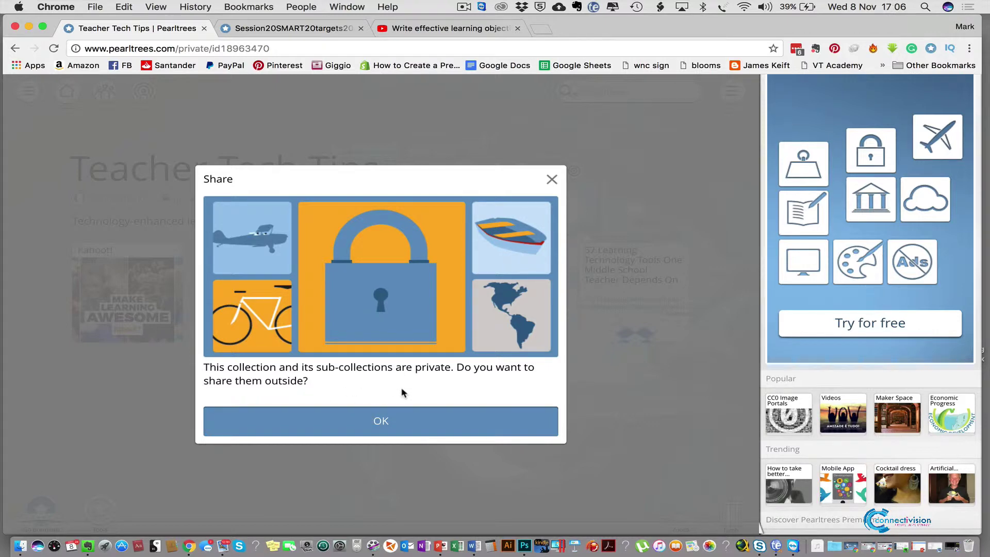
pyautogui.click(385, 420)
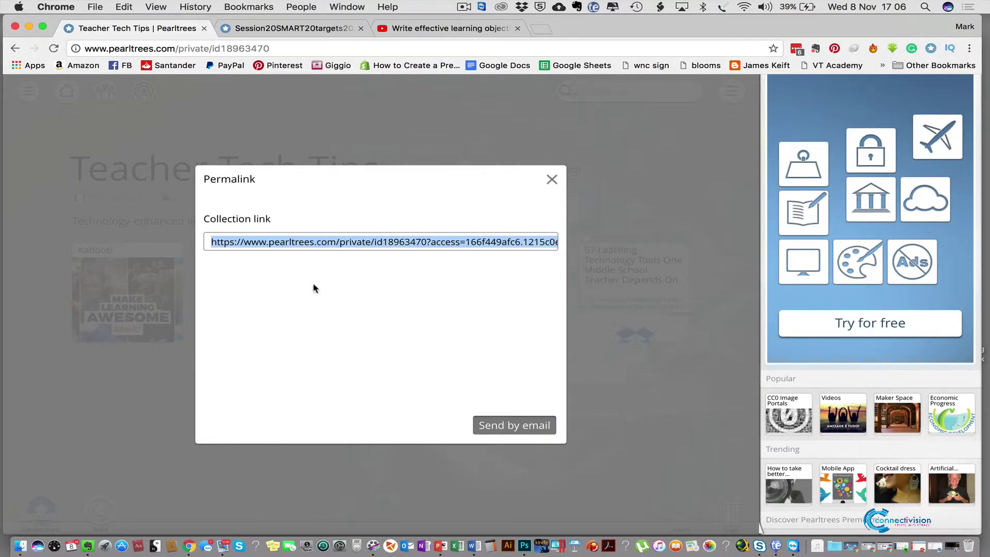
pyautogui.click(300, 239)
pyautogui.press('Escape')
pyautogui.click(550, 179)
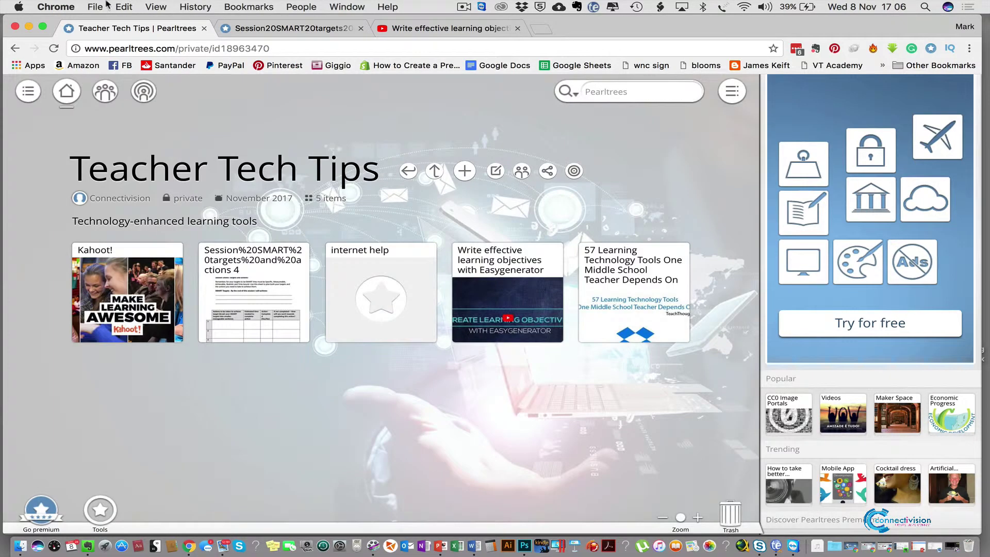
# - Open a new Chrome incognito window and paste the private access link into its address bar
pyautogui.click(94, 7)
pyautogui.click(110, 45)
pyautogui.press('super+v')
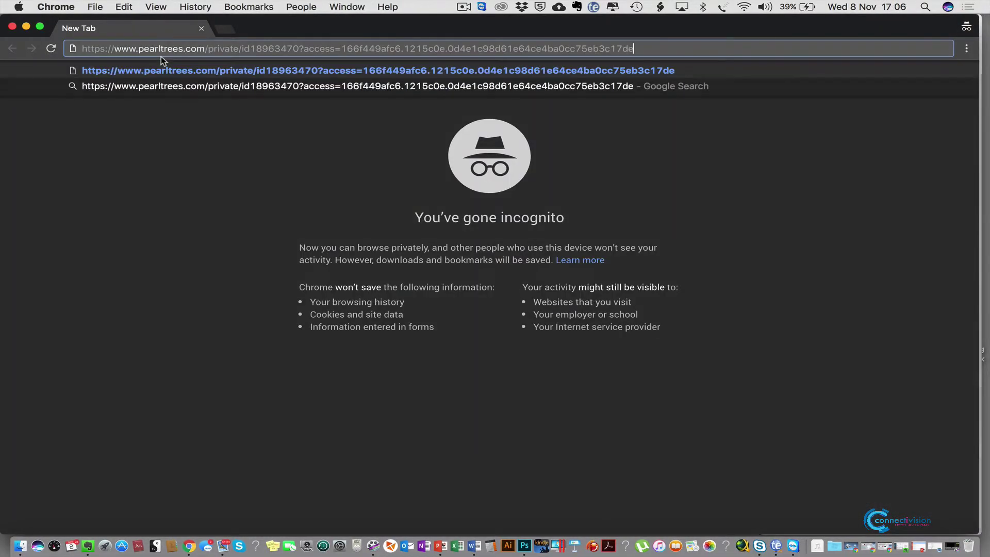